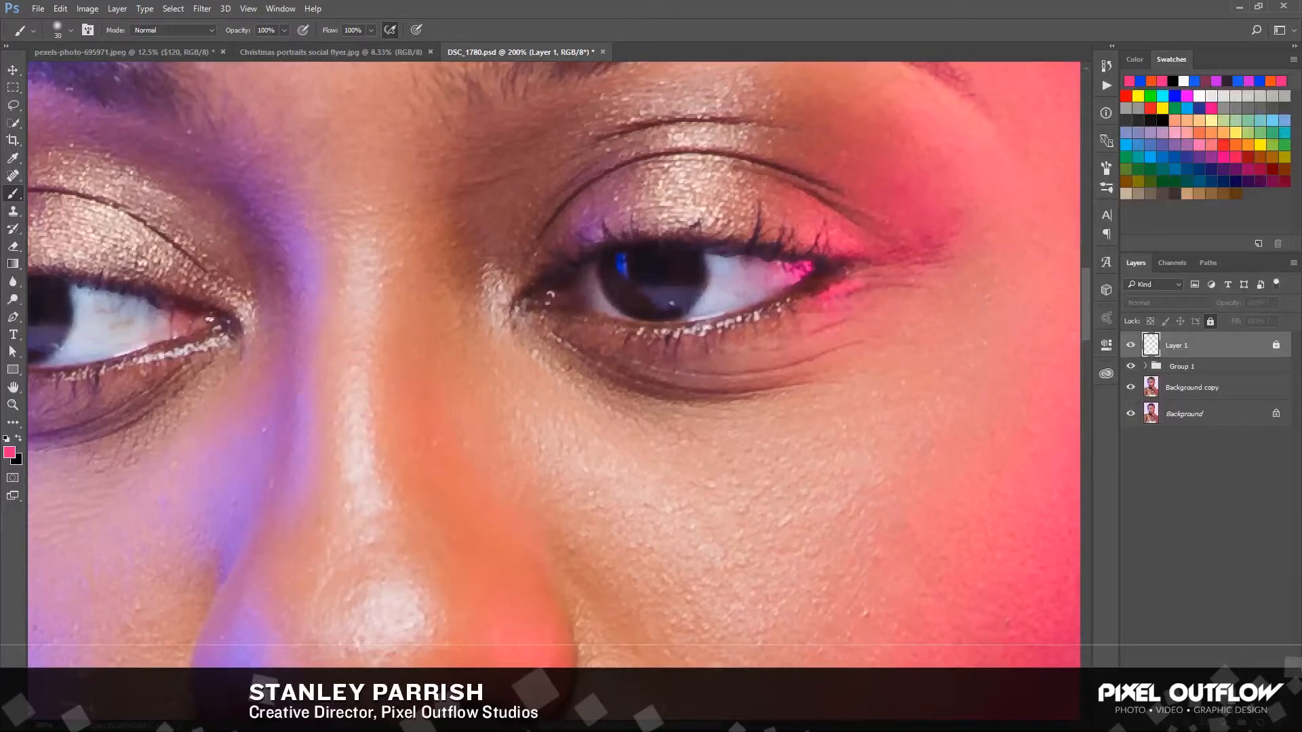
# Add a Curves adjustment layer and brighten the midtones by raising the curve at input 120 to output 145
pyautogui.click(1227, 722)
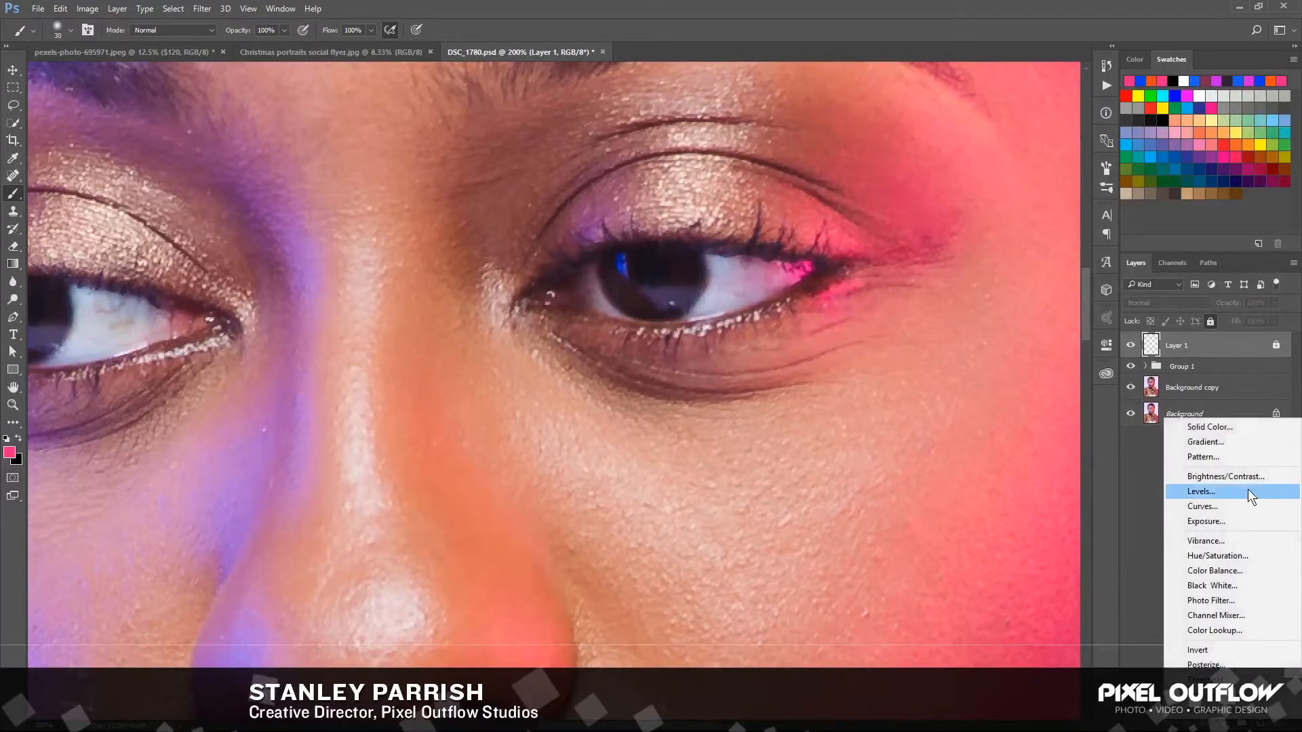
pyautogui.click(1222, 508)
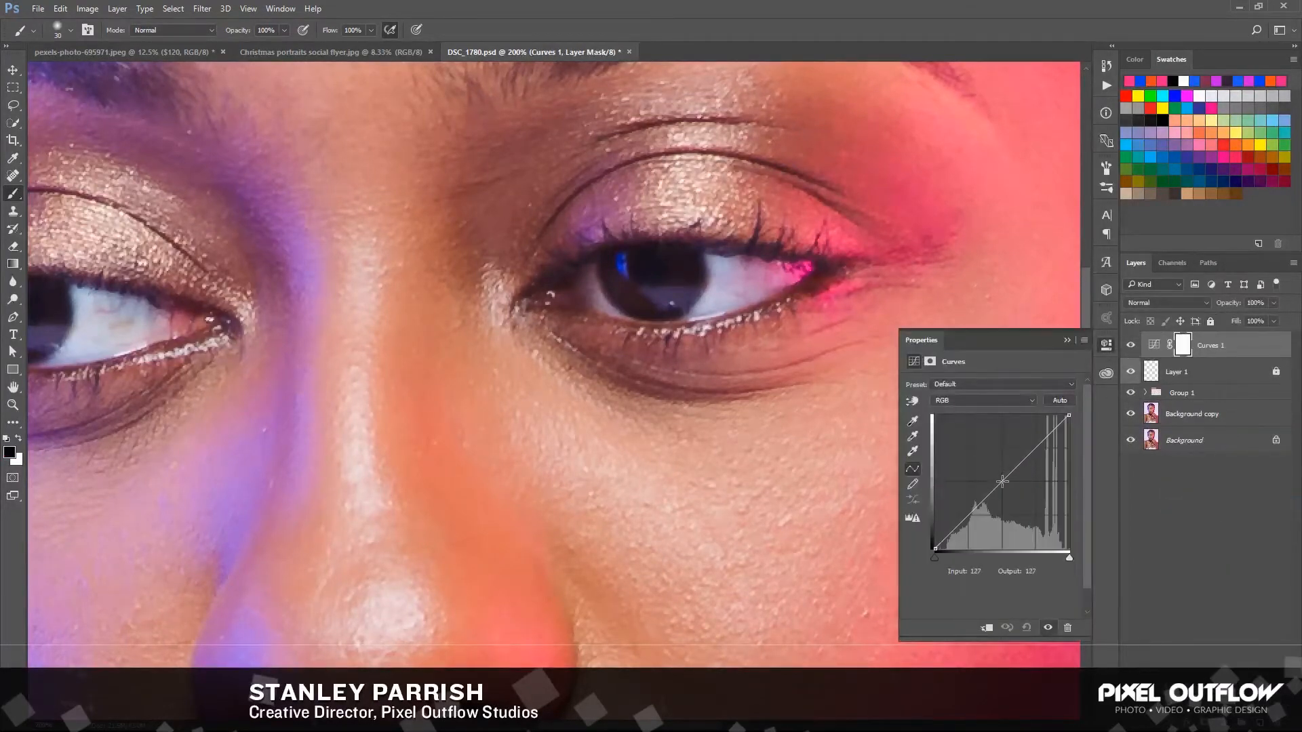
pyautogui.moveTo(1002, 481); pyautogui.dragTo(998, 472)
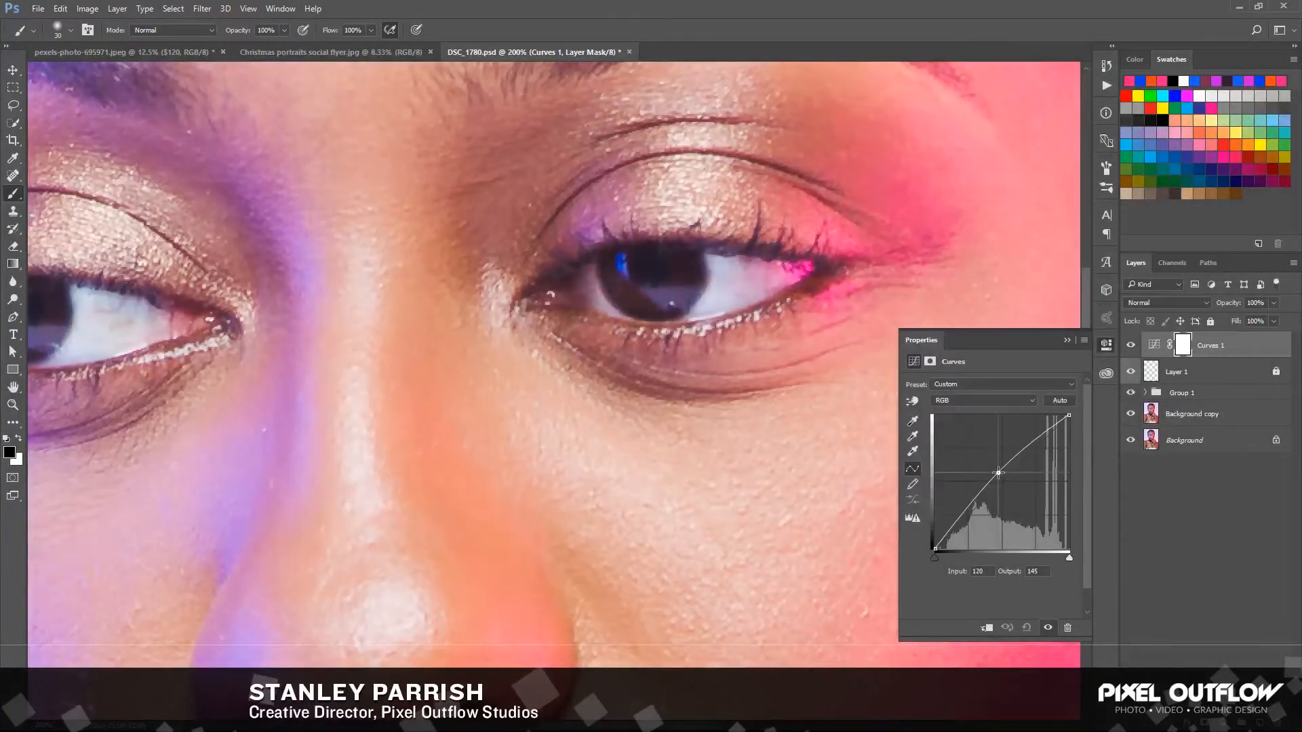
pyautogui.click(1067, 340)
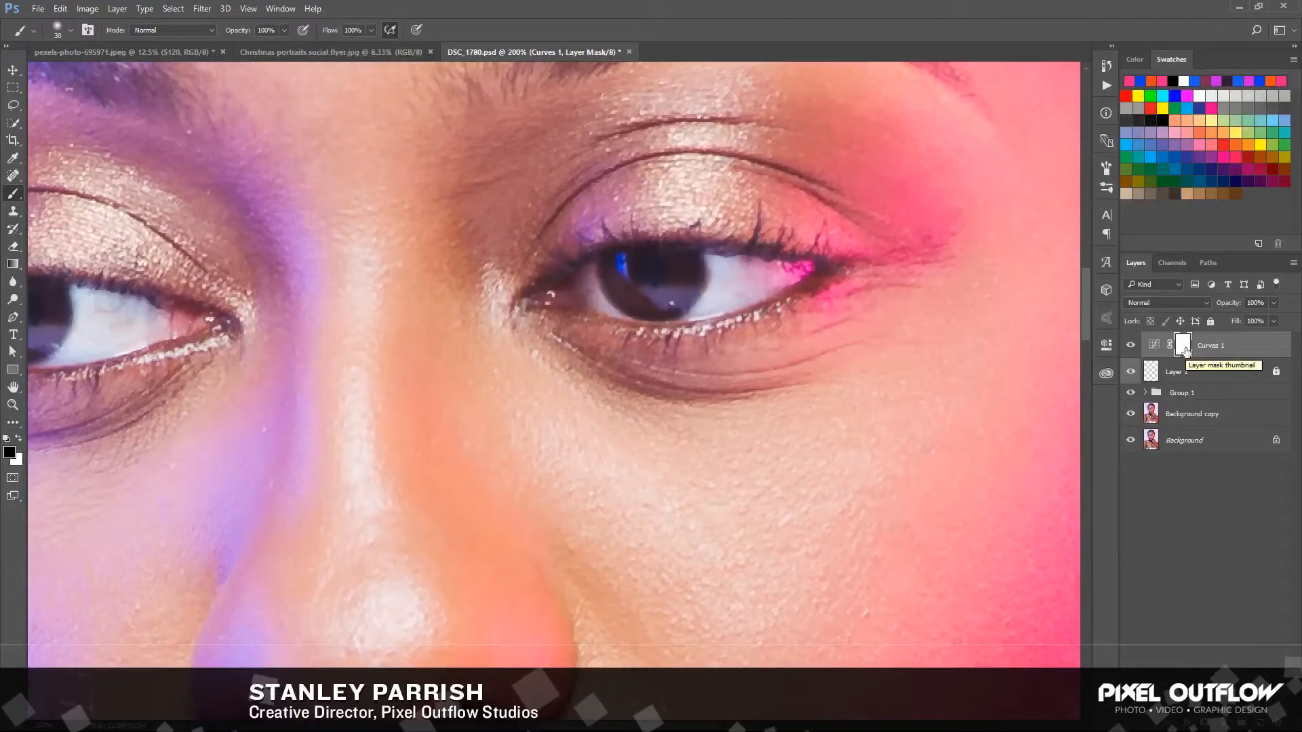
# Invert the Curves 1 mask to black and paint white over the lower iris of the pink-lit eye, reducing the brush size to 15
pyautogui.hotkey('ctrl', 'i')
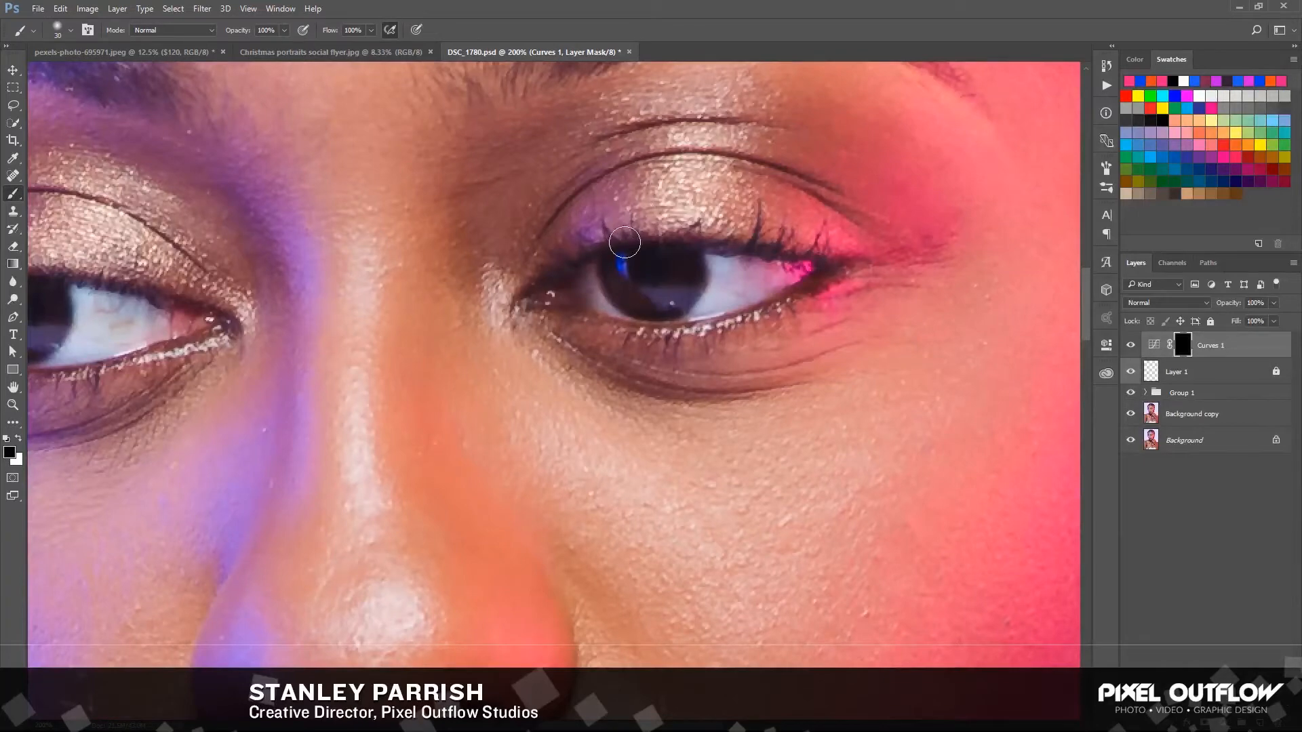
pyautogui.press('x')
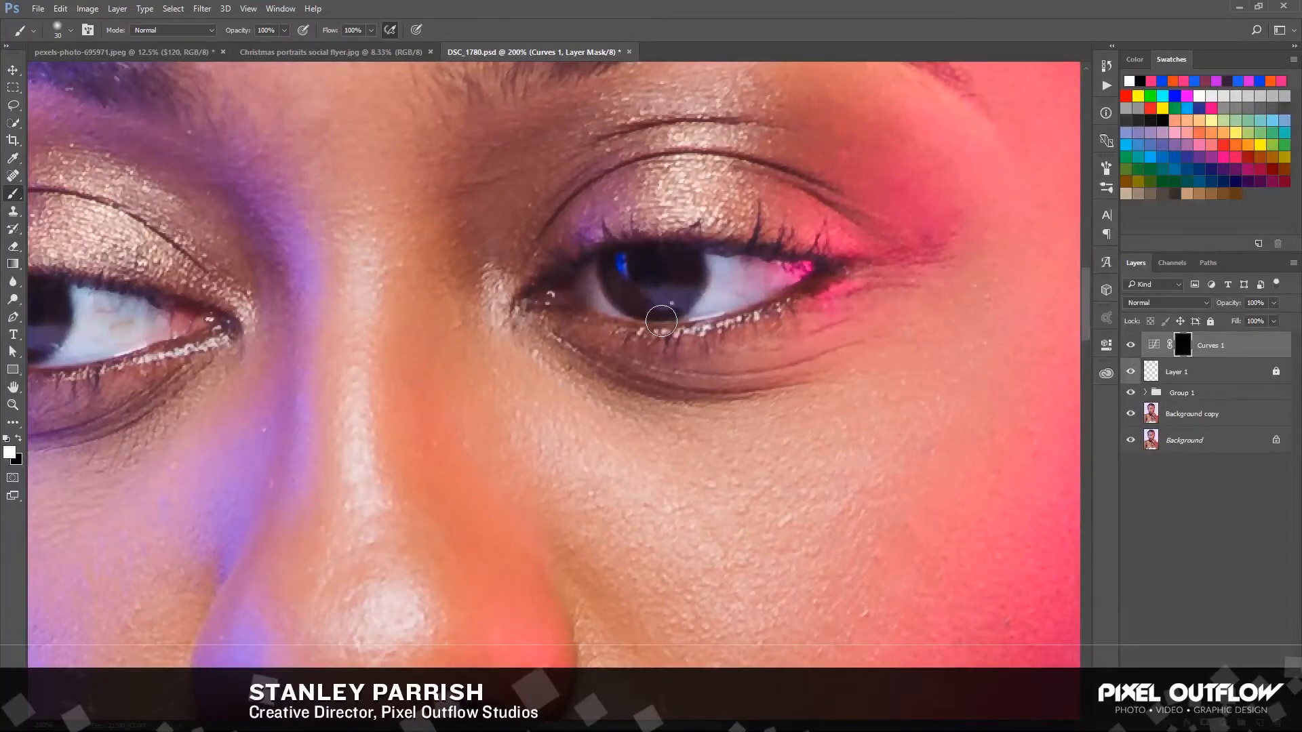
pyautogui.moveTo(661, 321)
pyautogui.mouseDown()
pyautogui.moveTo(657, 302)
pyautogui.moveTo(678, 309)
pyautogui.mouseUp()
pyautogui.press('[')
pyautogui.press('[')
pyautogui.moveTo(654, 300)
pyautogui.mouseDown()
pyautogui.moveTo(675, 288)
pyautogui.moveTo(659, 302)
pyautogui.moveTo(626, 291)
pyautogui.mouseUp()
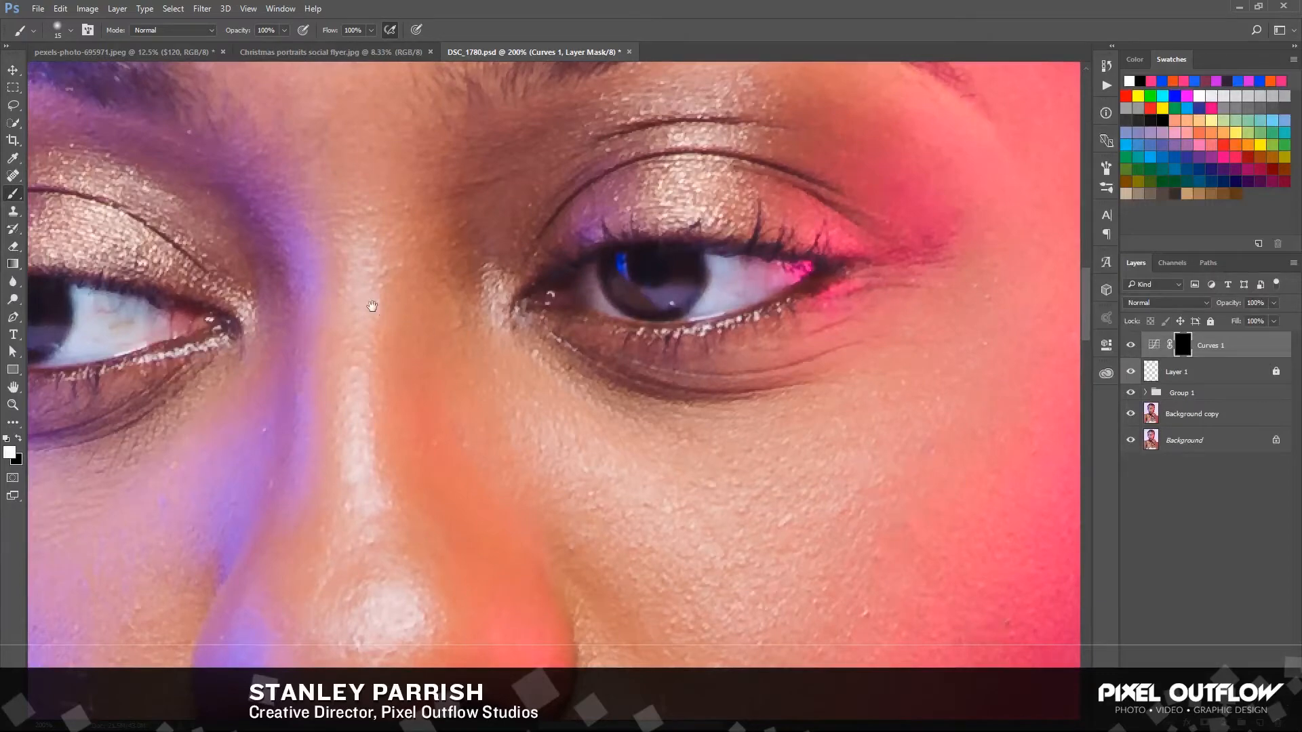
# Paint white on the Curves 1 mask over the iris of the blue-lit eye, and hide the Curves 1 layer
pyautogui.moveTo(373, 306); pyautogui.dragTo(585, 330)
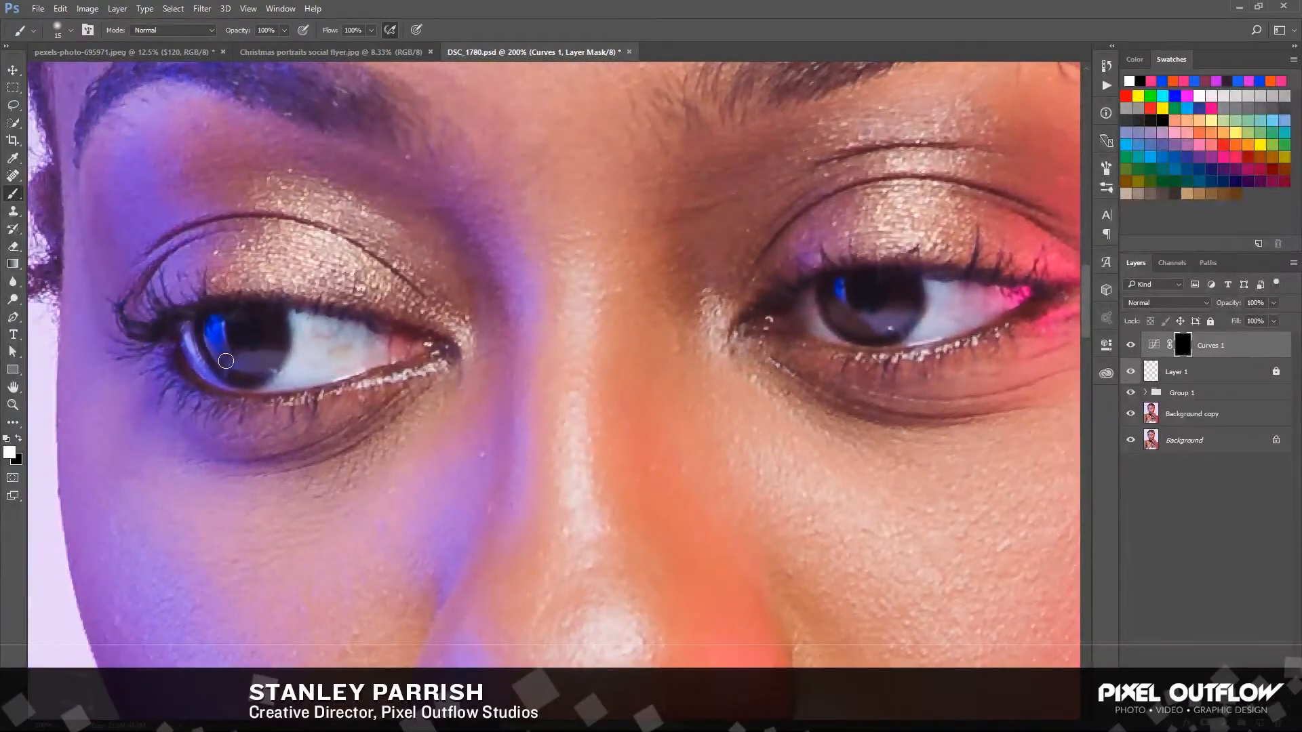
pyautogui.moveTo(226, 361)
pyautogui.mouseDown()
pyautogui.moveTo(268, 357)
pyautogui.moveTo(234, 366)
pyautogui.moveTo(221, 355)
pyautogui.mouseUp()
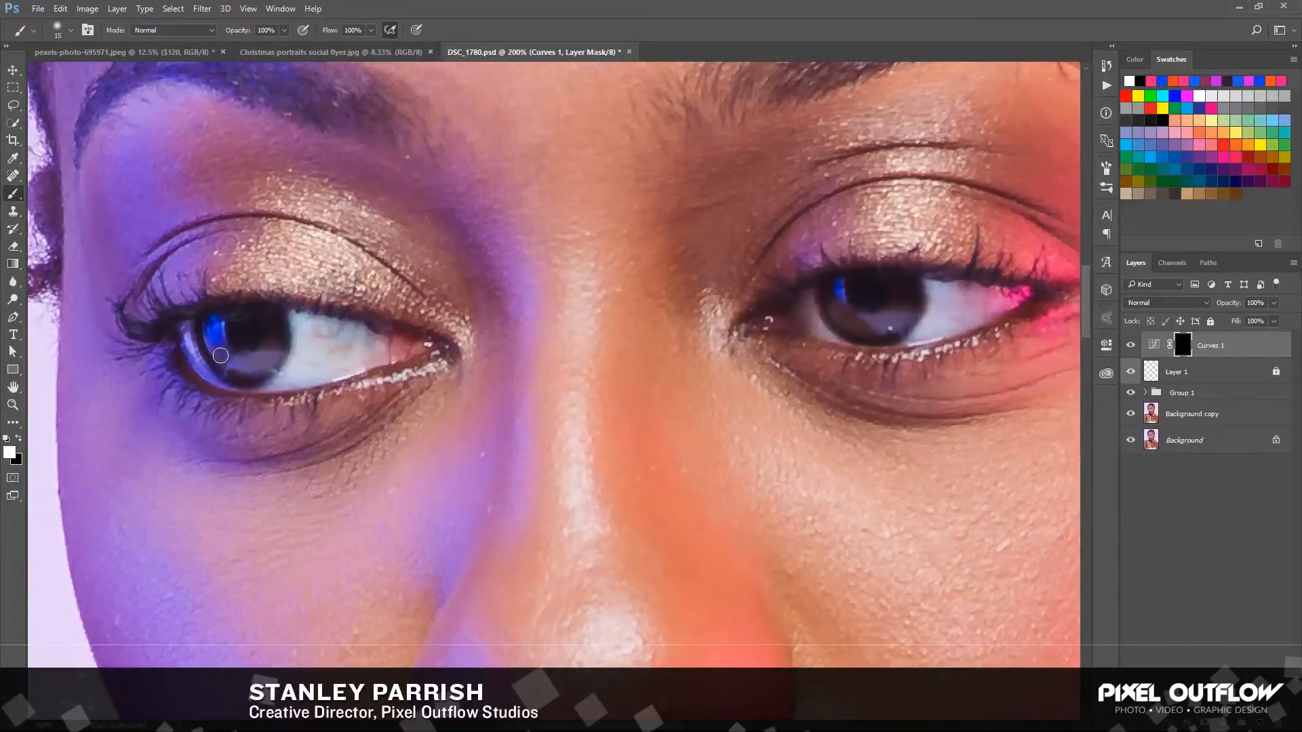
pyautogui.hotkey('ctrl', '-')
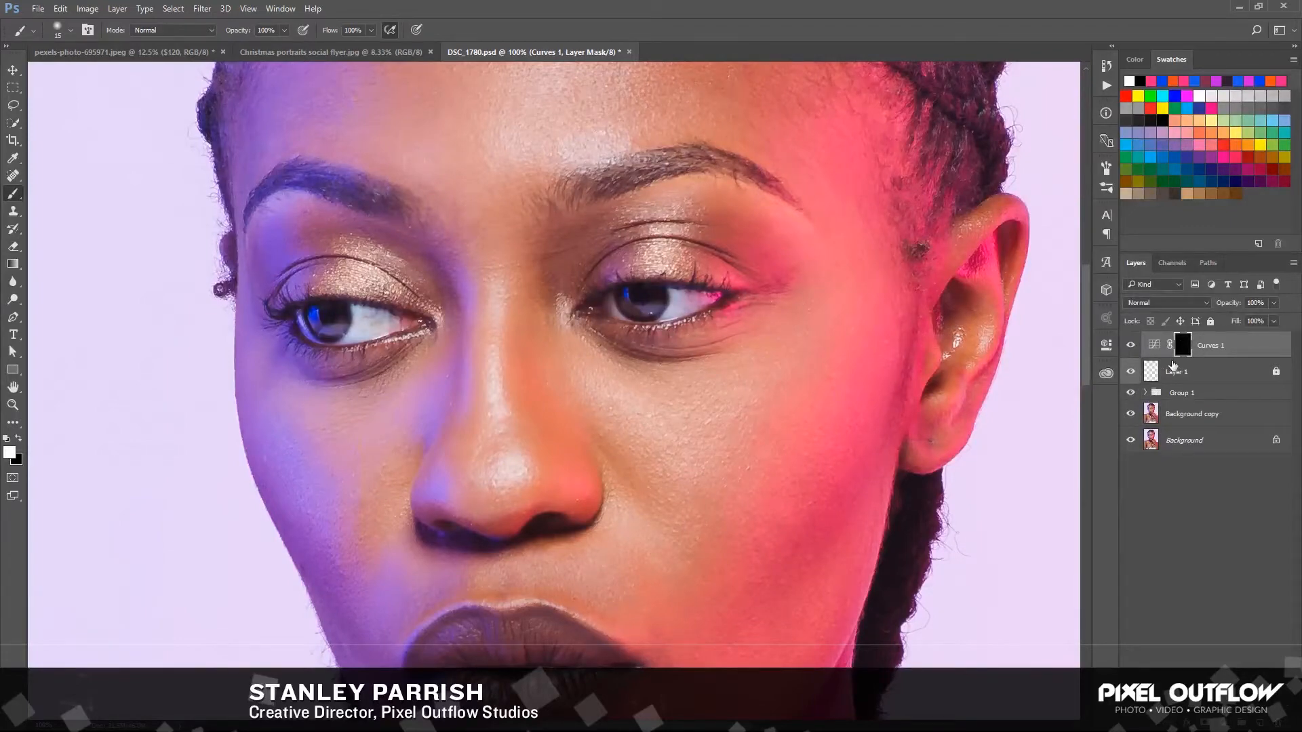
pyautogui.click(1130, 346)
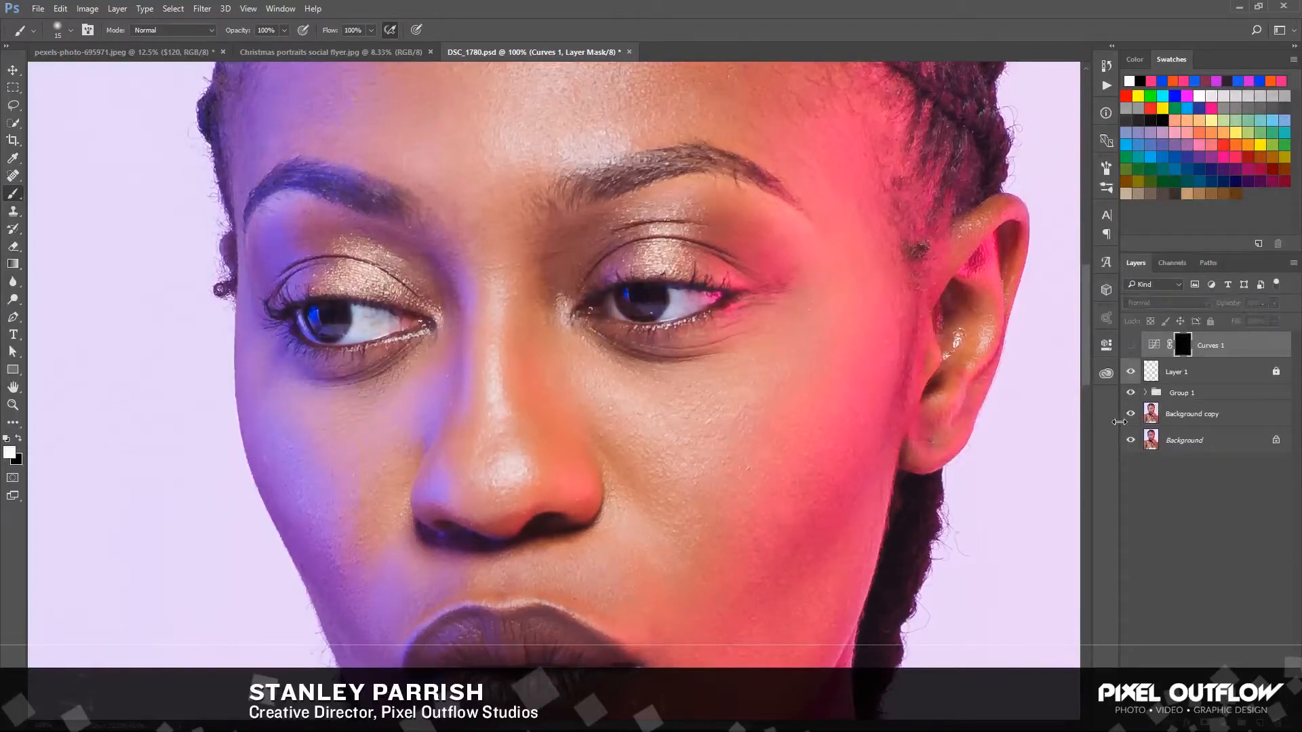
# Create a new layer above Curves 1 and name it "eye color"
pyautogui.hotkey('ctrl', '+')
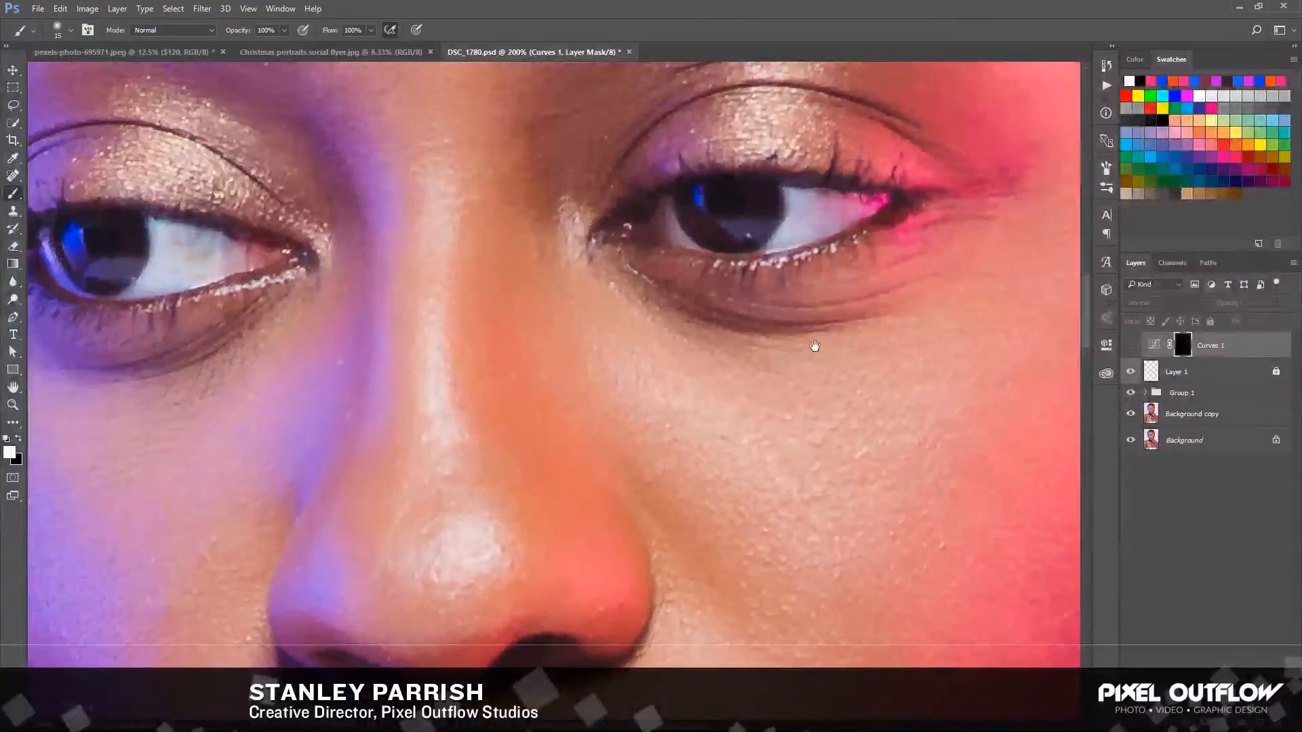
pyautogui.moveTo(814, 343); pyautogui.dragTo(637, 387)
pyautogui.click(10, 452)
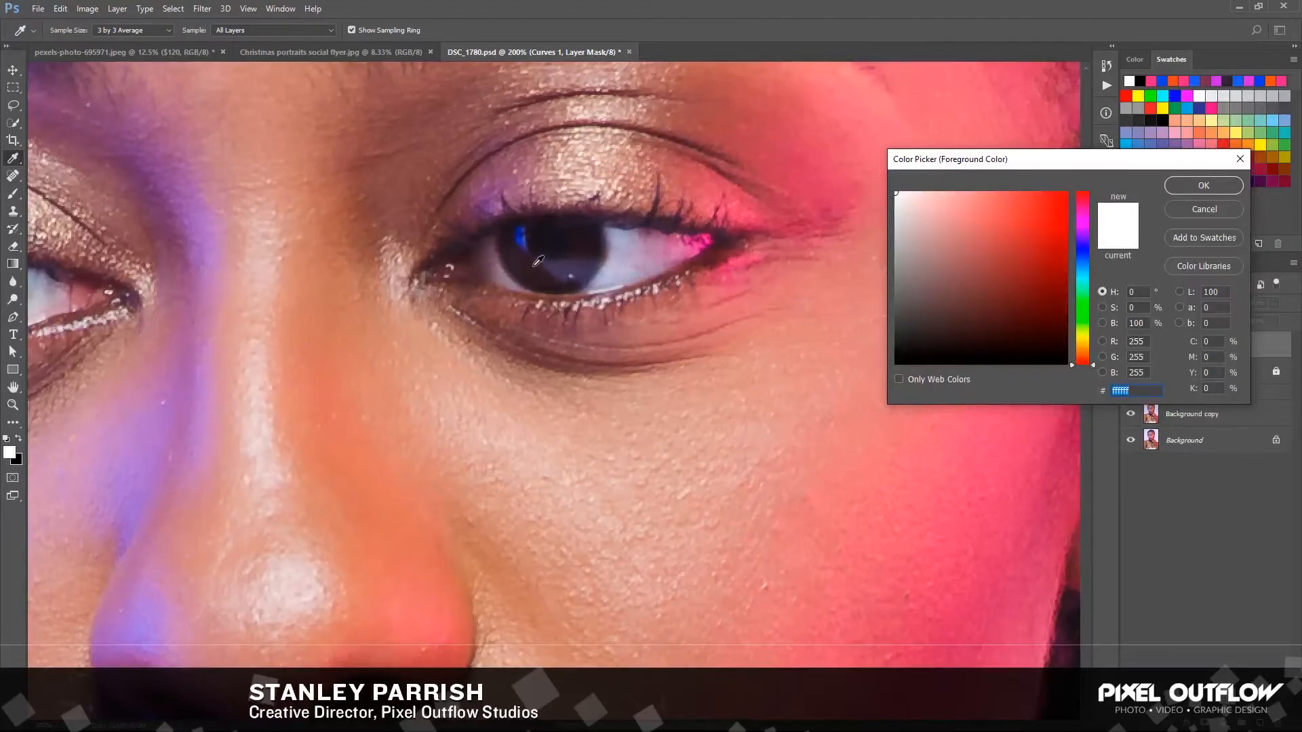
pyautogui.click(1208, 213)
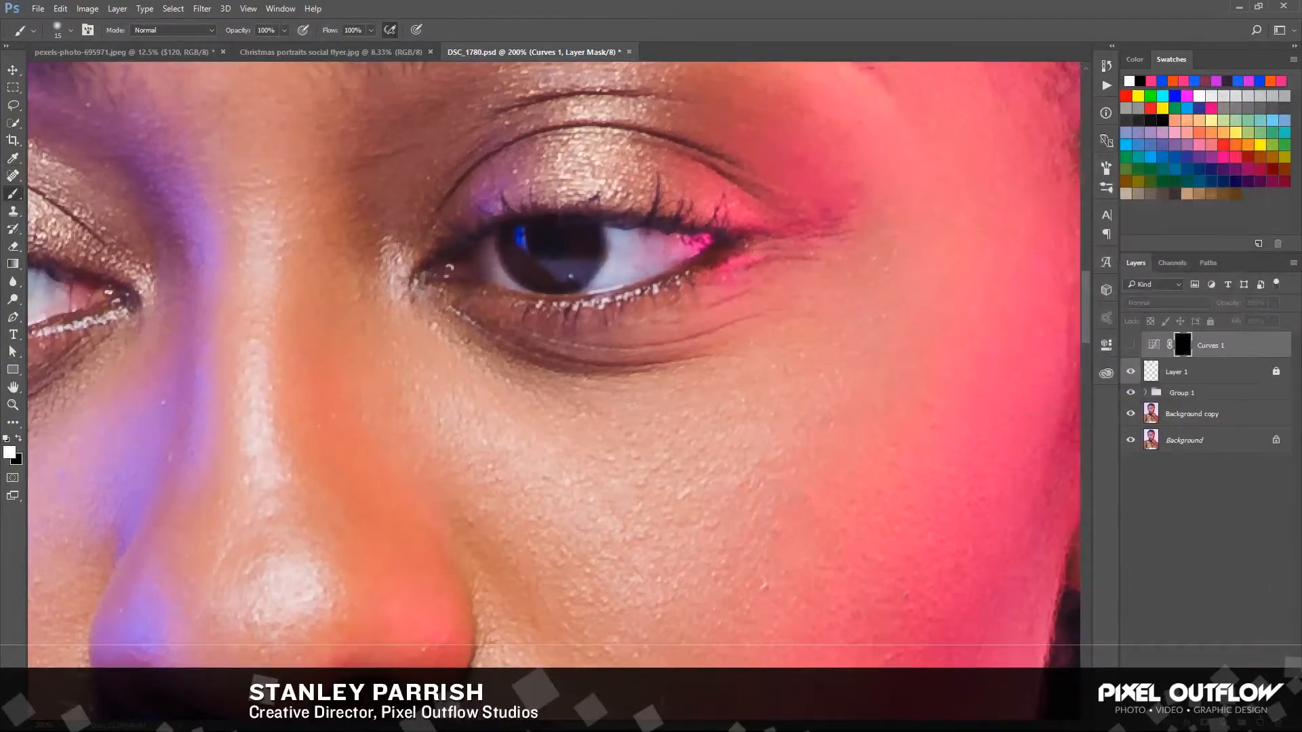
pyautogui.hotkey('ctrl', 'shift', 'alt', 'n')
pyautogui.doubleClick(1175, 345)
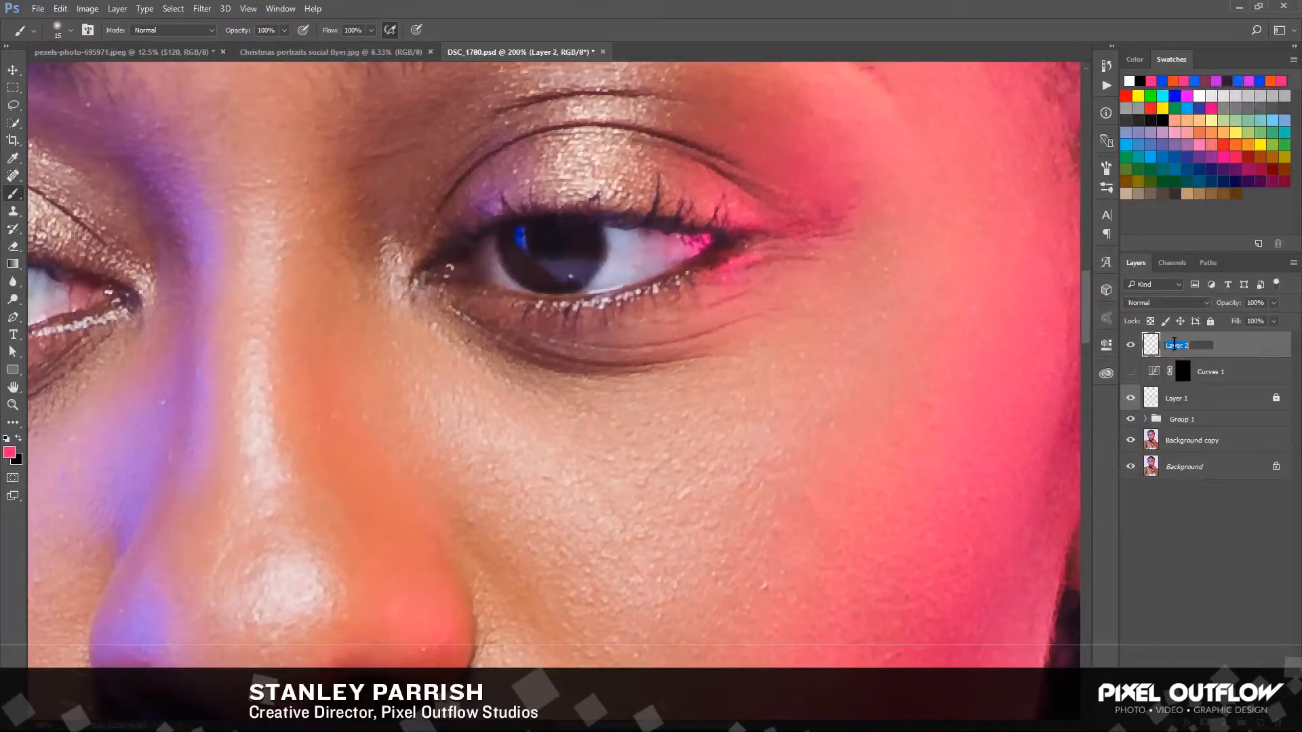
pyautogui.write('eye color')
pyautogui.press('Return')
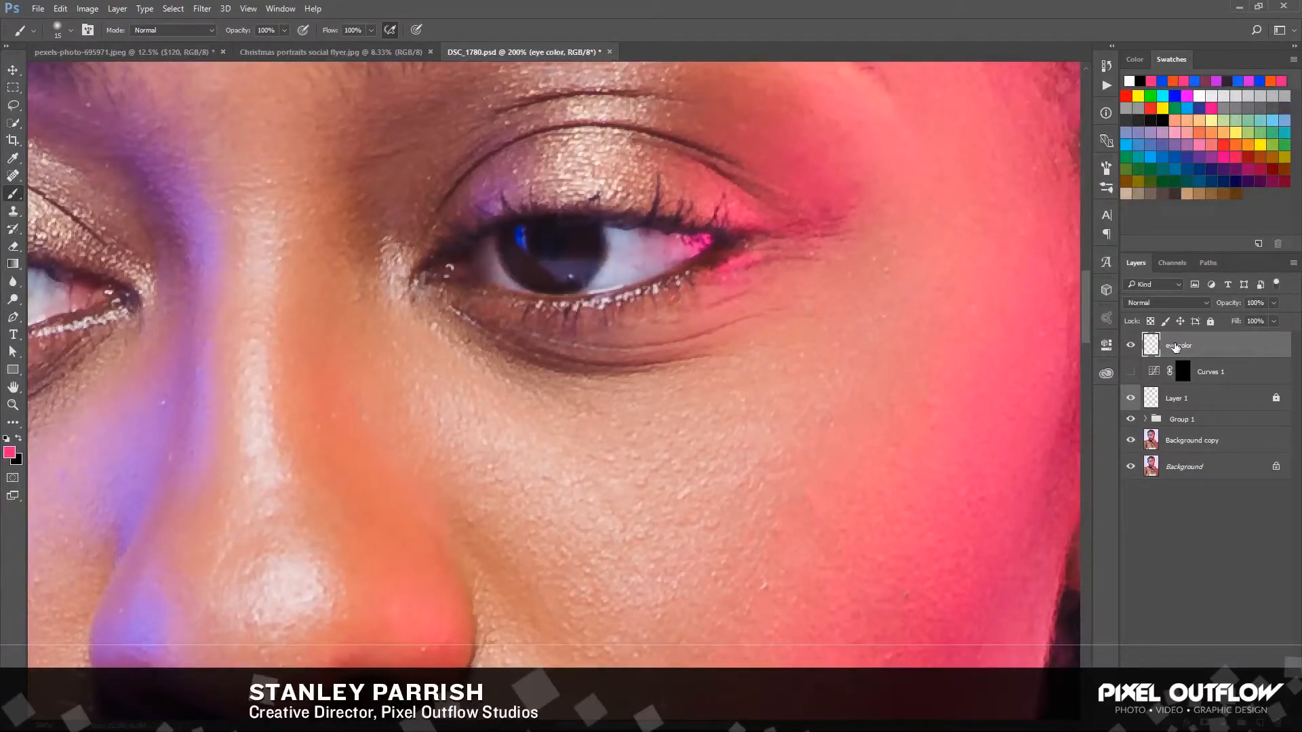
# Paint a round pink (#db2269) reference swatch on the cheek below the pink-lit eye with a size 60 brush
pyautogui.click(9, 452)
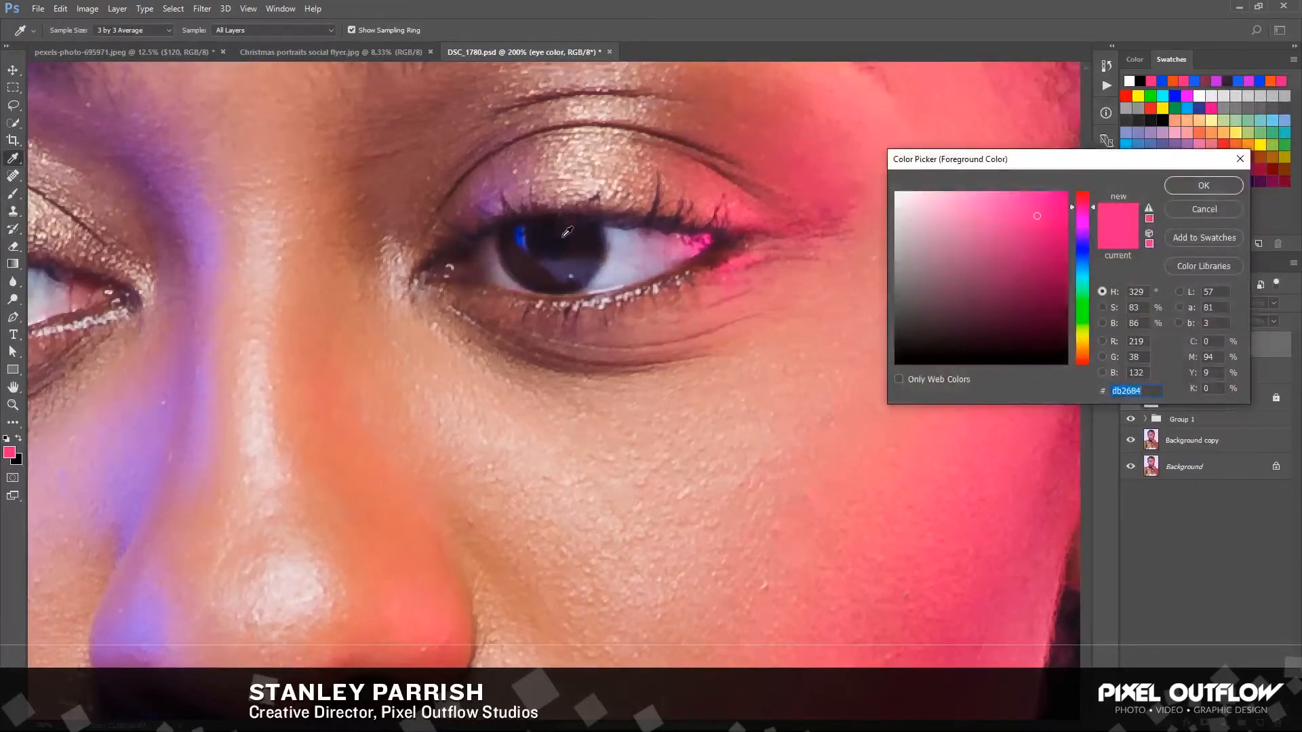
pyautogui.moveTo(539, 264); pyautogui.dragTo(542, 263)
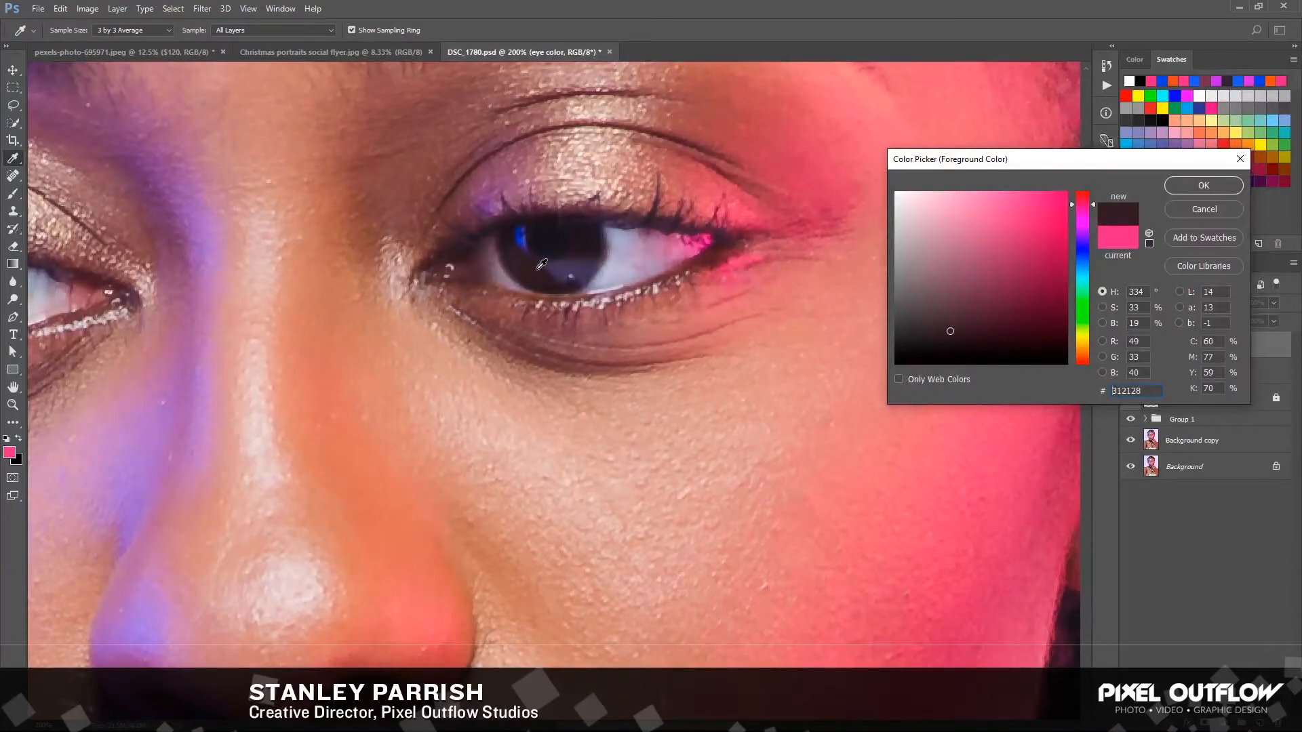
pyautogui.moveTo(542, 264); pyautogui.dragTo(544, 266)
pyautogui.click(1041, 215)
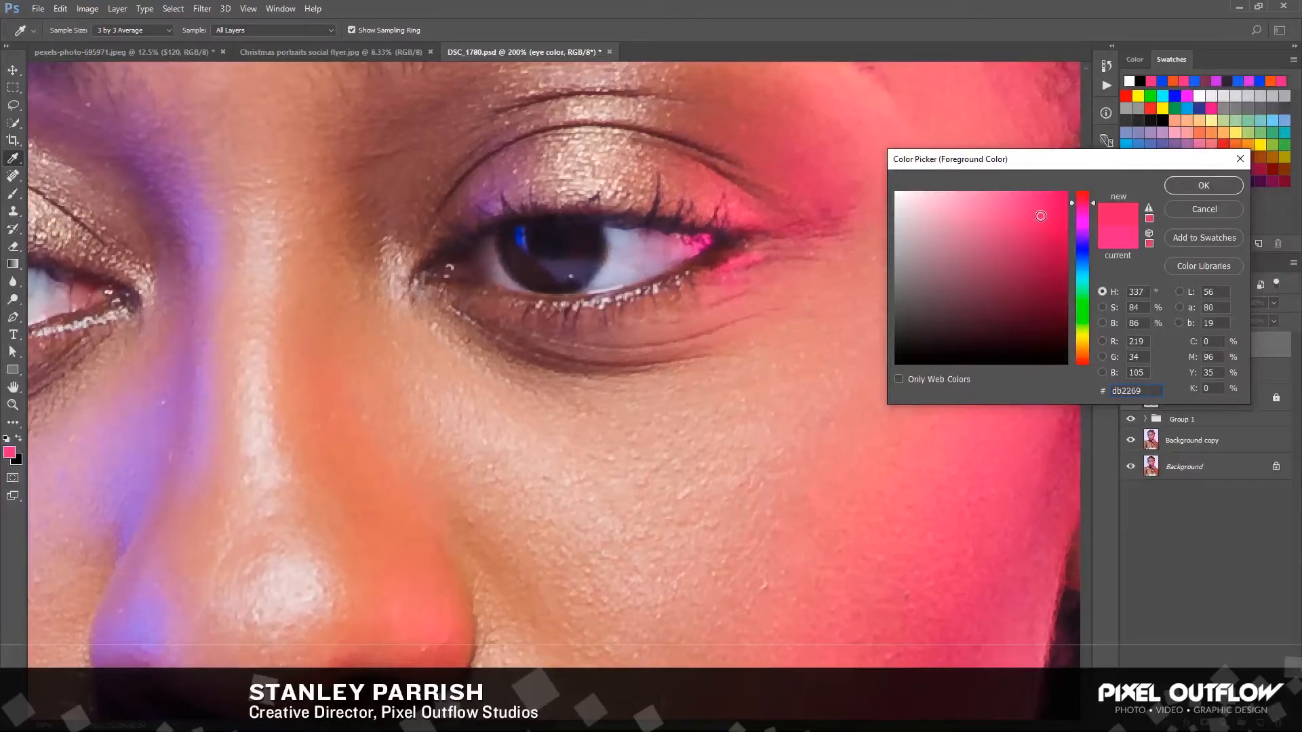
pyautogui.click(1184, 188)
pyautogui.press('b')
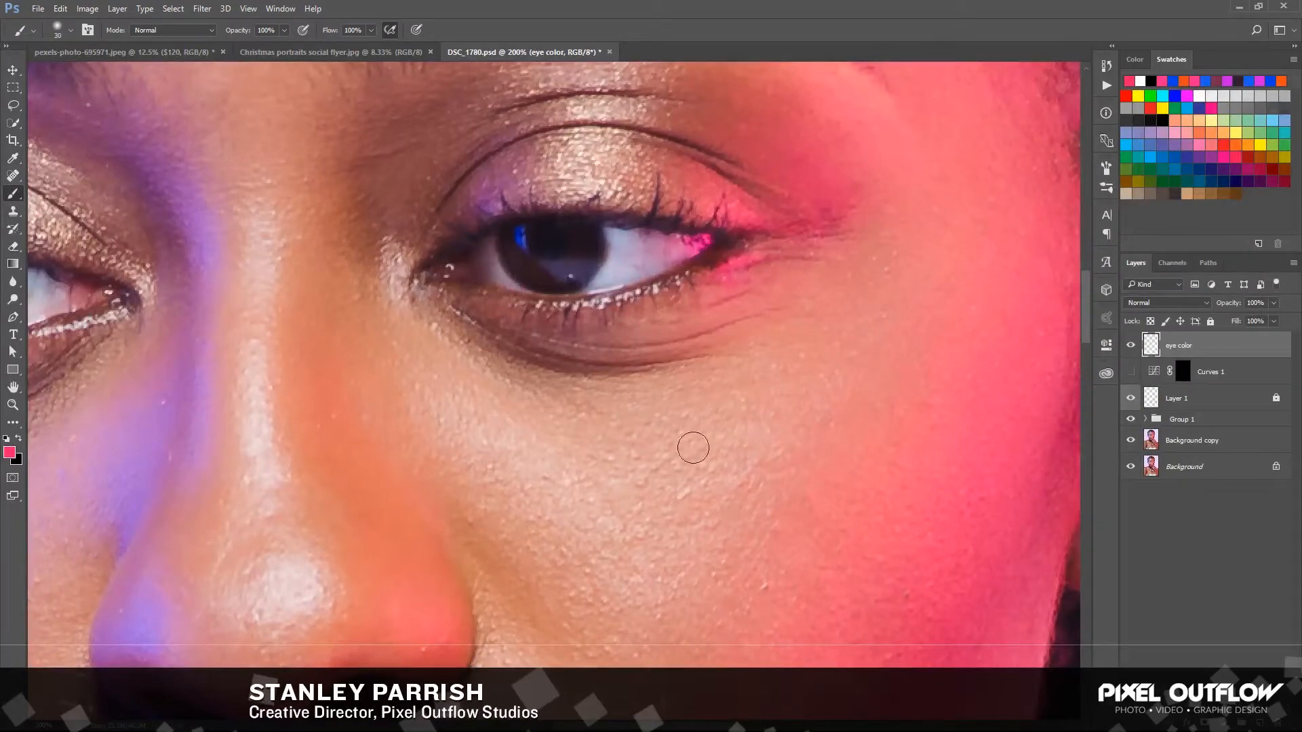
pyautogui.press(']')
pyautogui.press(']')
pyautogui.press(']')
pyautogui.press(']')
pyautogui.moveTo(681, 459)
pyautogui.mouseDown()
pyautogui.moveTo(625, 458)
pyautogui.moveTo(636, 497)
pyautogui.moveTo(626, 488)
pyautogui.moveTo(654, 461)
pyautogui.moveTo(692, 478)
pyautogui.moveTo(703, 503)
pyautogui.moveTo(625, 490)
pyautogui.moveTo(681, 455)
pyautogui.moveTo(697, 506)
pyautogui.moveTo(667, 514)
pyautogui.mouseUp()
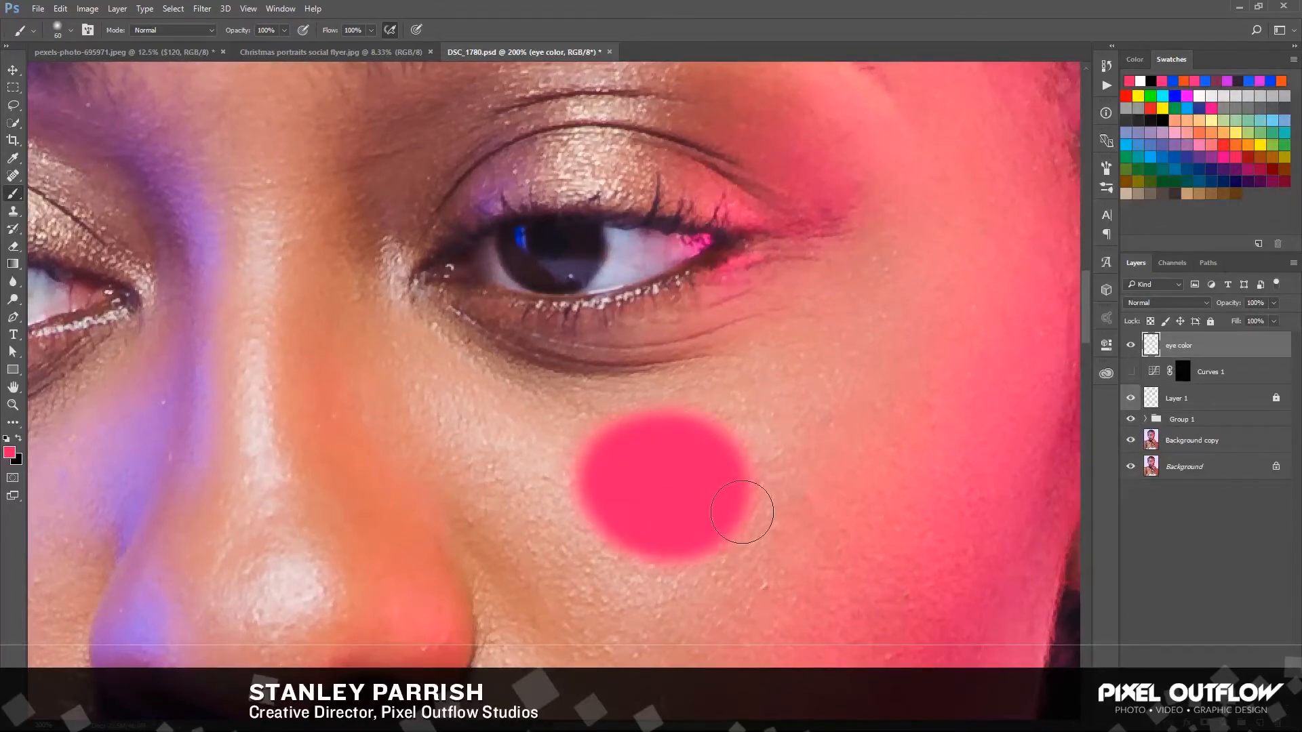
# Paint a round orange (#e5441f) reference swatch on the cheek, overlapping the lower edge of the pink one
pyautogui.click(10, 452)
pyautogui.moveTo(1080, 359); pyautogui.dragTo(1083, 367)
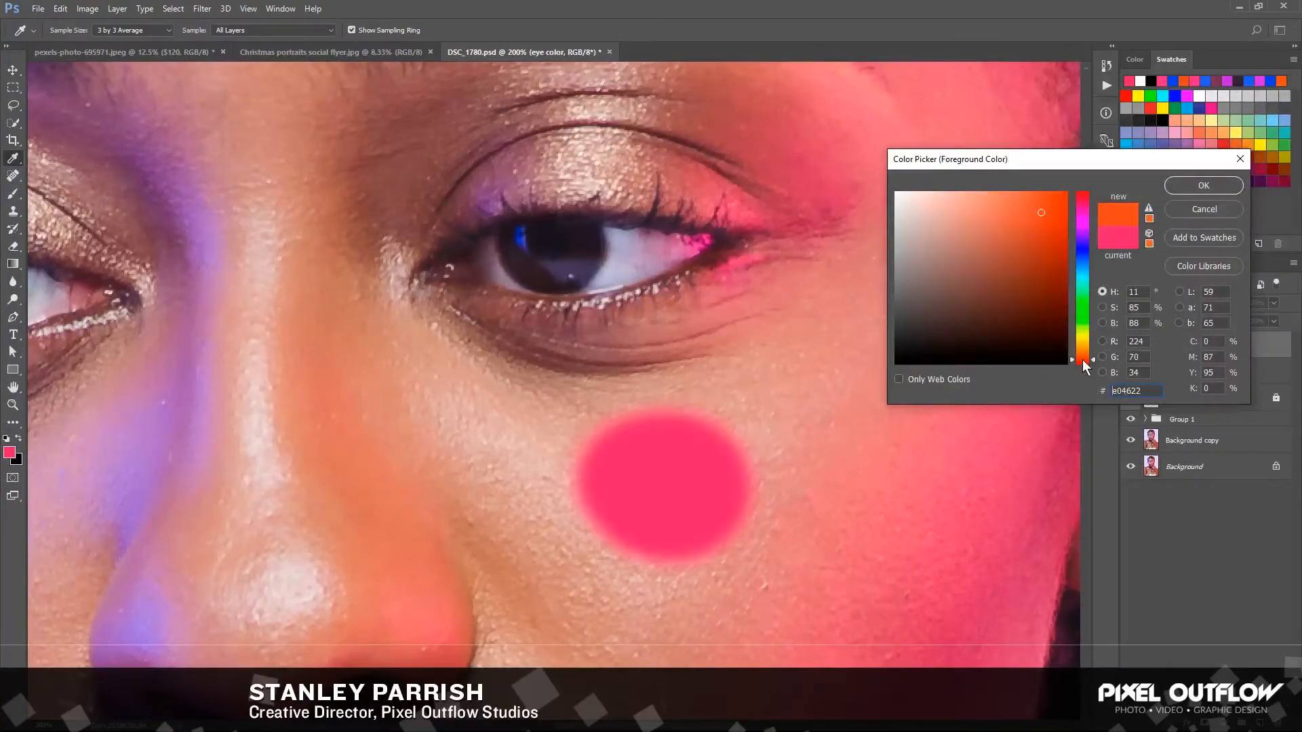
pyautogui.click(960, 325)
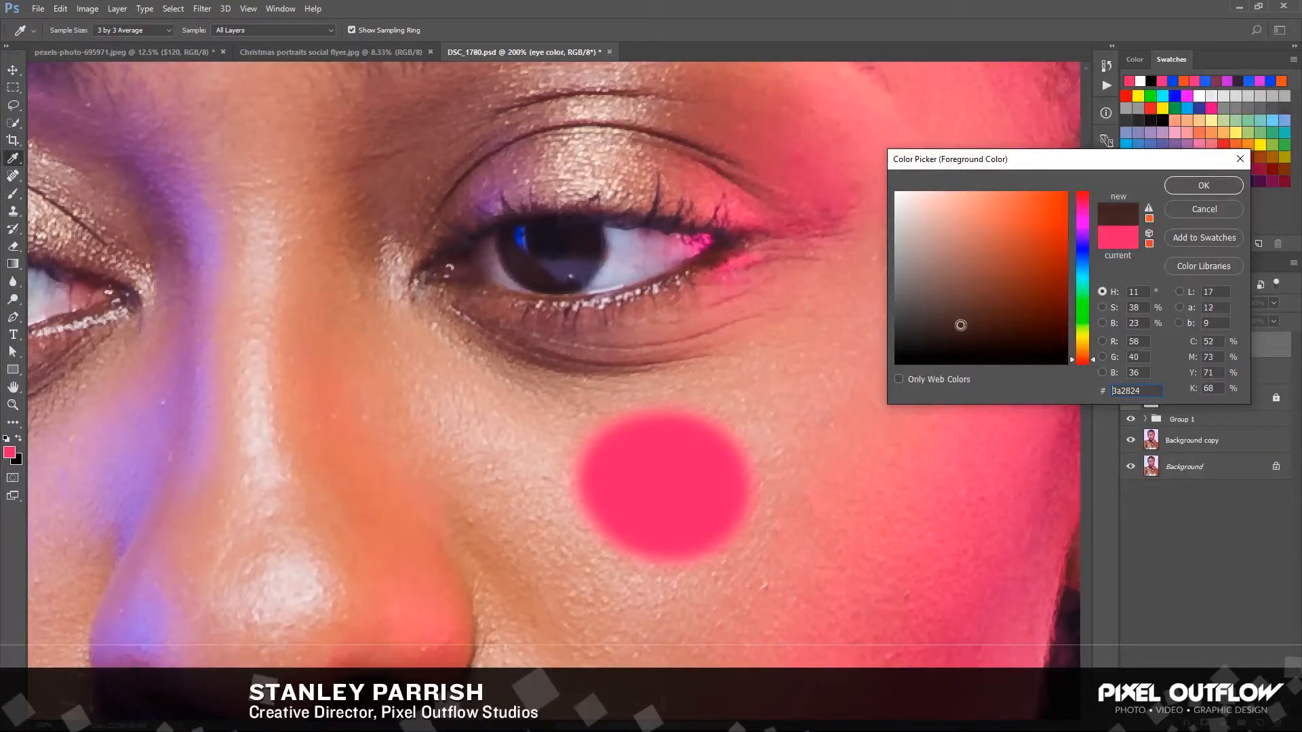
pyautogui.moveTo(1034, 218); pyautogui.dragTo(1045, 209)
pyautogui.click(1192, 192)
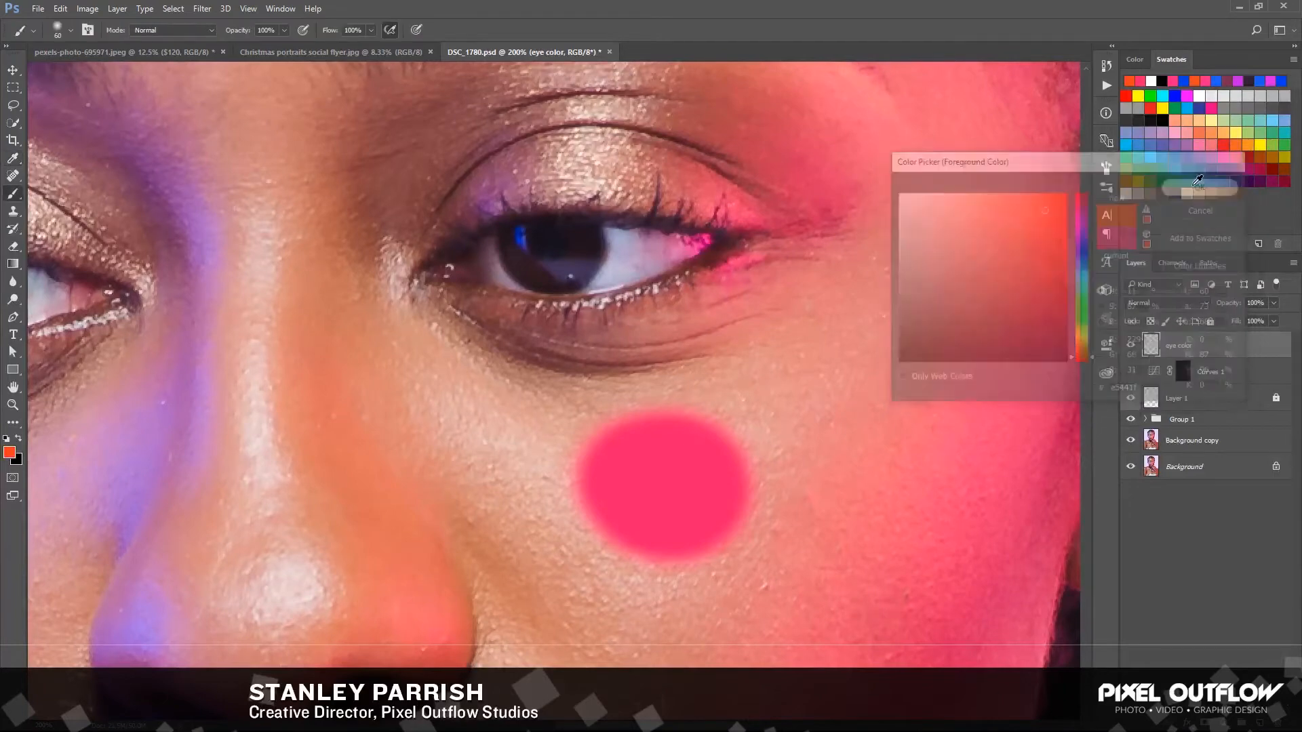
pyautogui.press('b')
pyautogui.click(577, 537)
pyautogui.moveTo(614, 573)
pyautogui.mouseDown()
pyautogui.moveTo(589, 581)
pyautogui.moveTo(619, 547)
pyautogui.moveTo(656, 556)
pyautogui.moveTo(659, 579)
pyautogui.moveTo(638, 582)
pyautogui.moveTo(606, 597)
pyautogui.mouseUp()
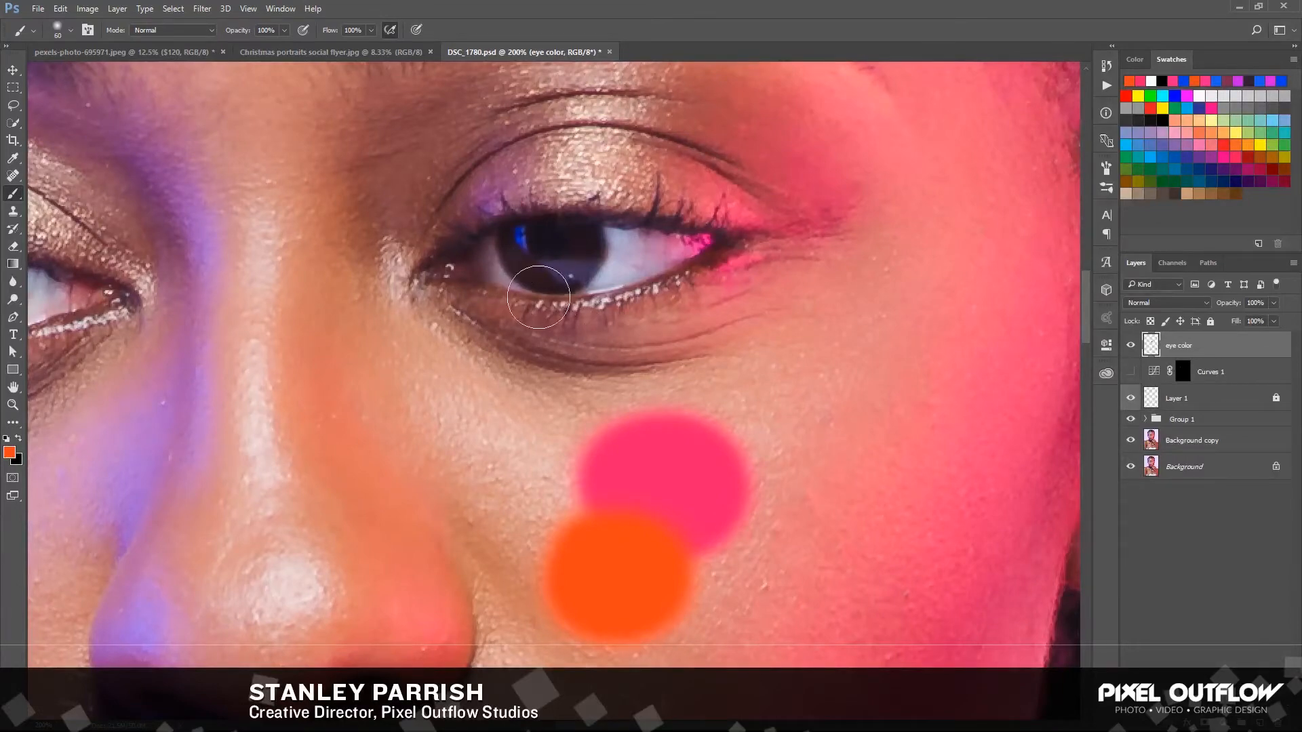
# Paint a round blue (#2048ef) reference swatch on the cheek beside the orange one, and show the Curves 1 layer again
pyautogui.click(9, 452)
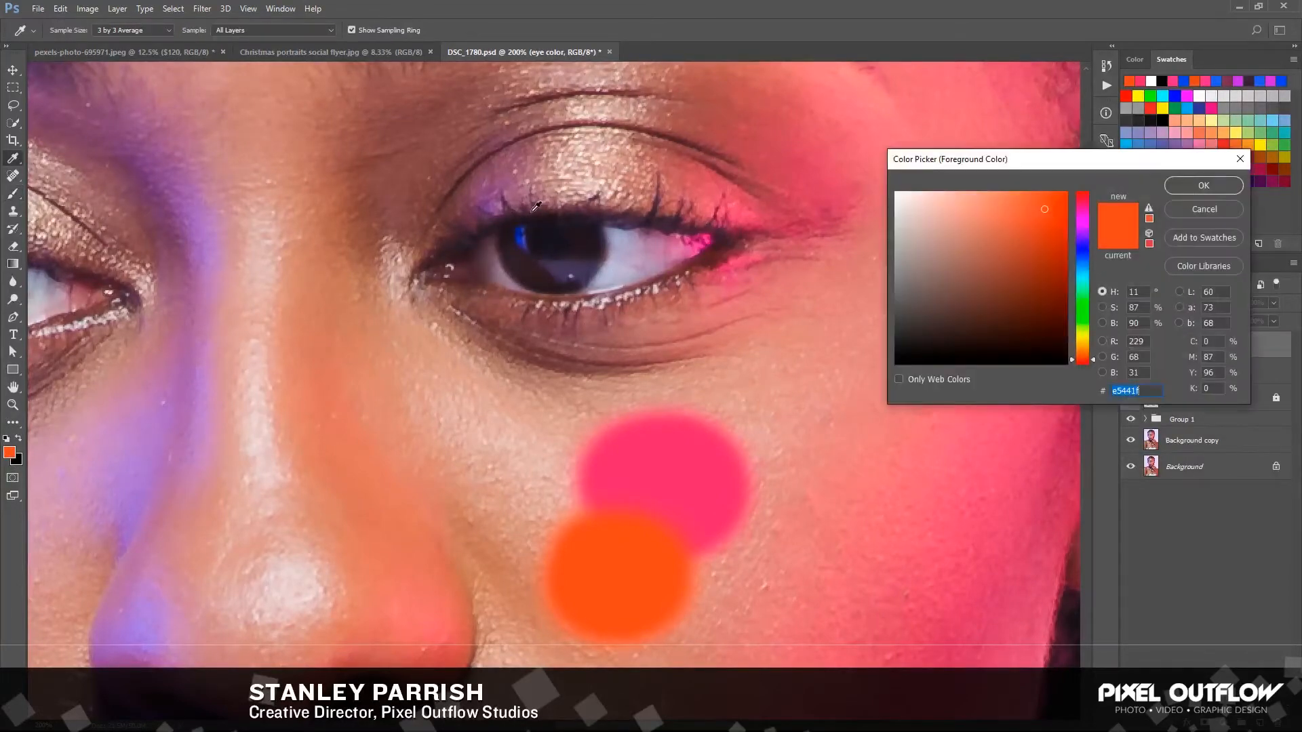
pyautogui.click(525, 234)
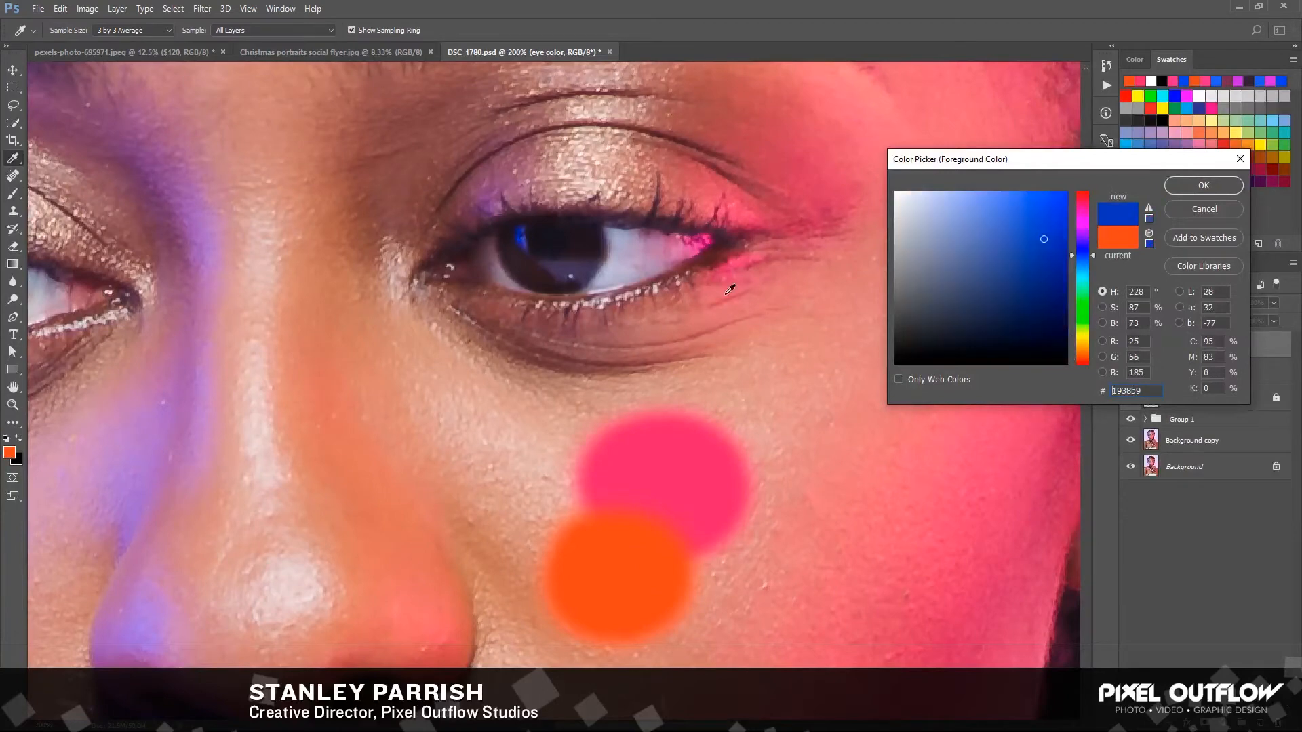
pyautogui.moveTo(1039, 207); pyautogui.dragTo(1045, 203)
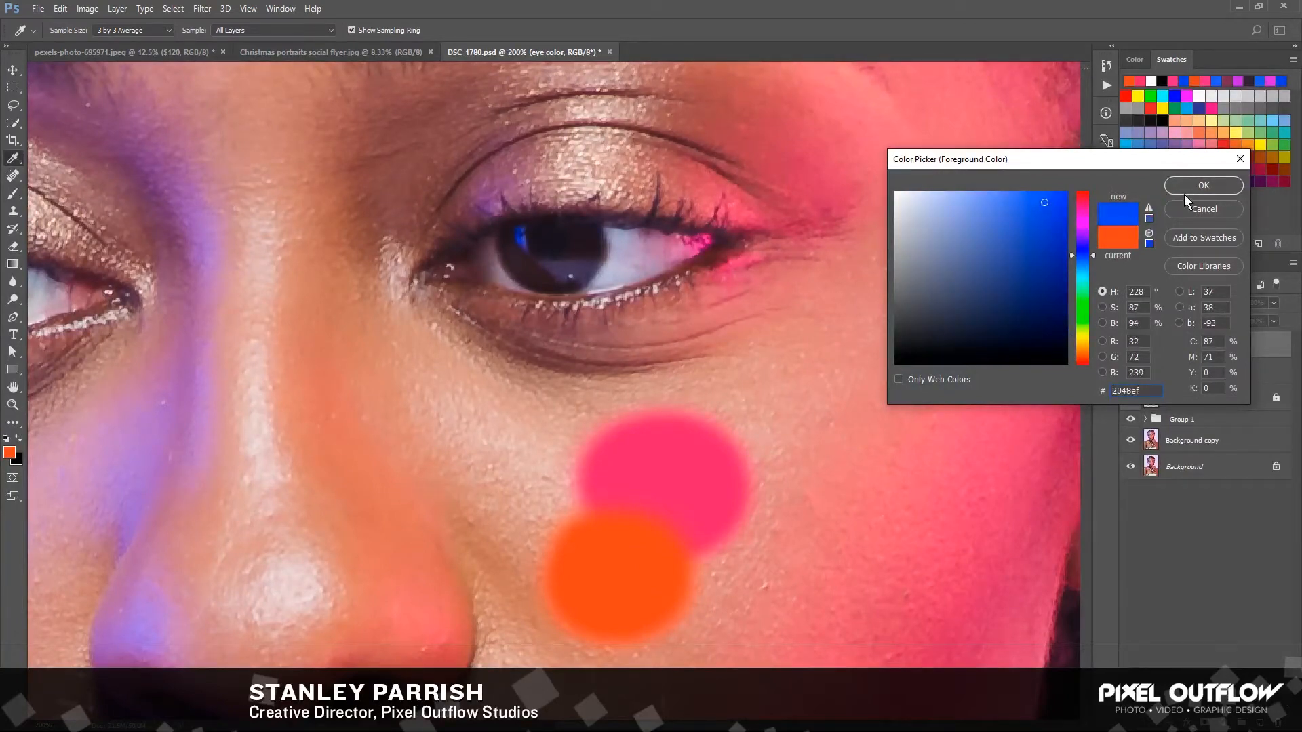
pyautogui.click(1202, 186)
pyautogui.press('b')
pyautogui.click(498, 533)
pyautogui.moveTo(497, 536)
pyautogui.mouseDown()
pyautogui.moveTo(519, 539)
pyautogui.moveTo(502, 505)
pyautogui.moveTo(468, 525)
pyautogui.moveTo(487, 521)
pyautogui.mouseUp()
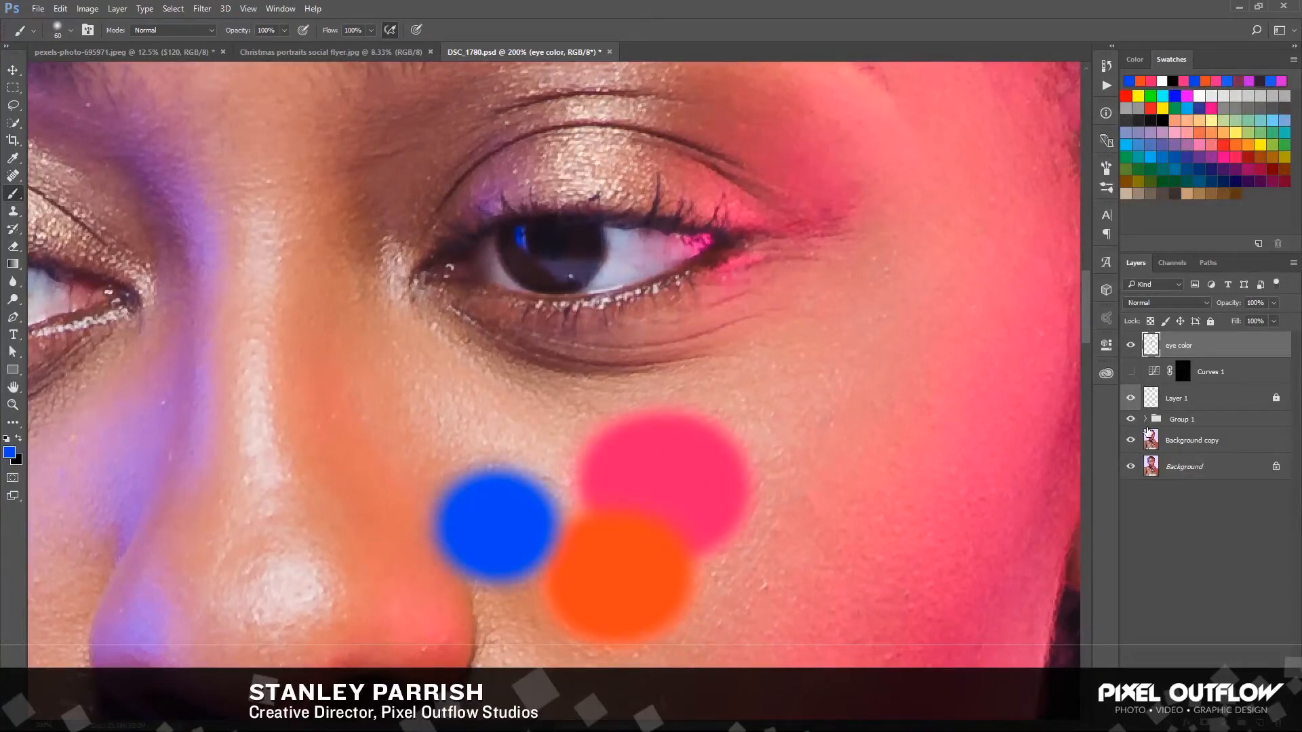
pyautogui.click(1130, 372)
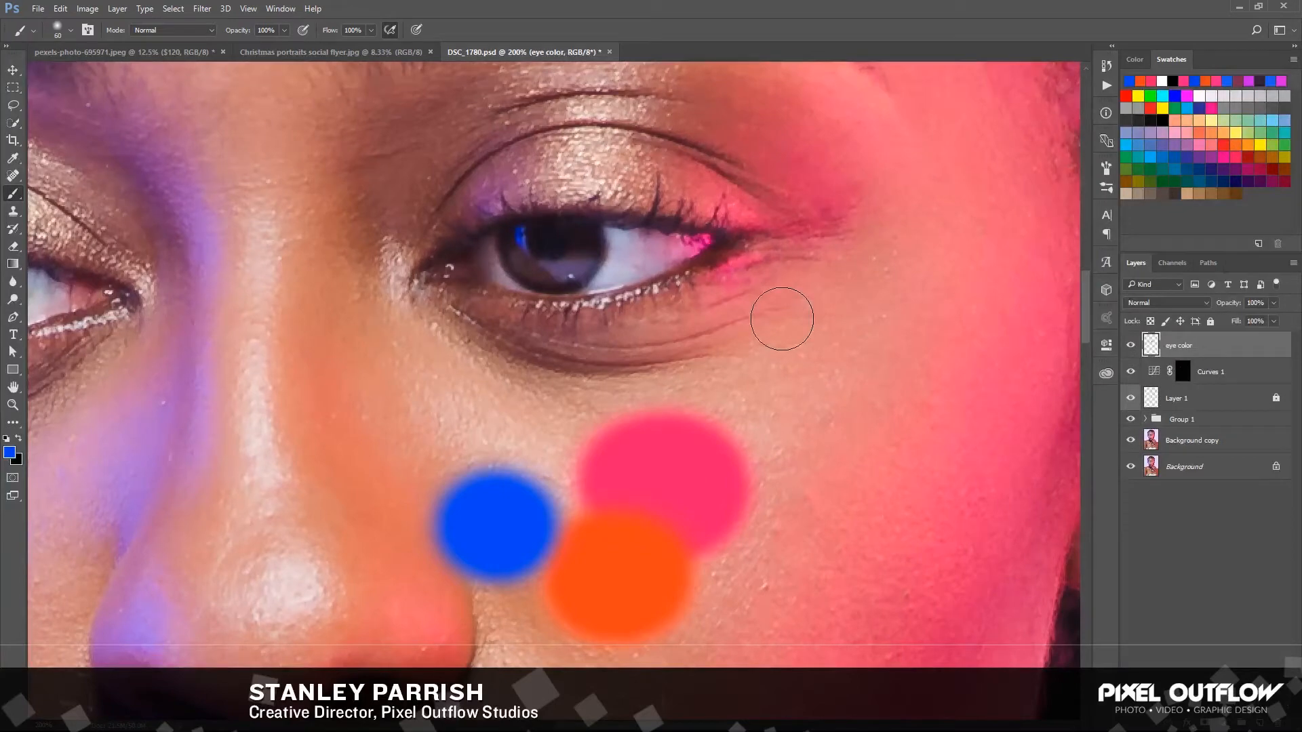
# Paint short radial strokes around the lower iris of the pink-lit eye with a size 5 brush, using pink sampled from the swatch
pyautogui.press('[')
pyautogui.press('[')
pyautogui.press('[')
pyautogui.press('[')
pyautogui.press('[')
pyautogui.press('[')
pyautogui.press('[')
pyautogui.press('[')
pyautogui.press('[')
pyautogui.keyDown('alt'); pyautogui.click(664, 474); pyautogui.keyUp('alt')
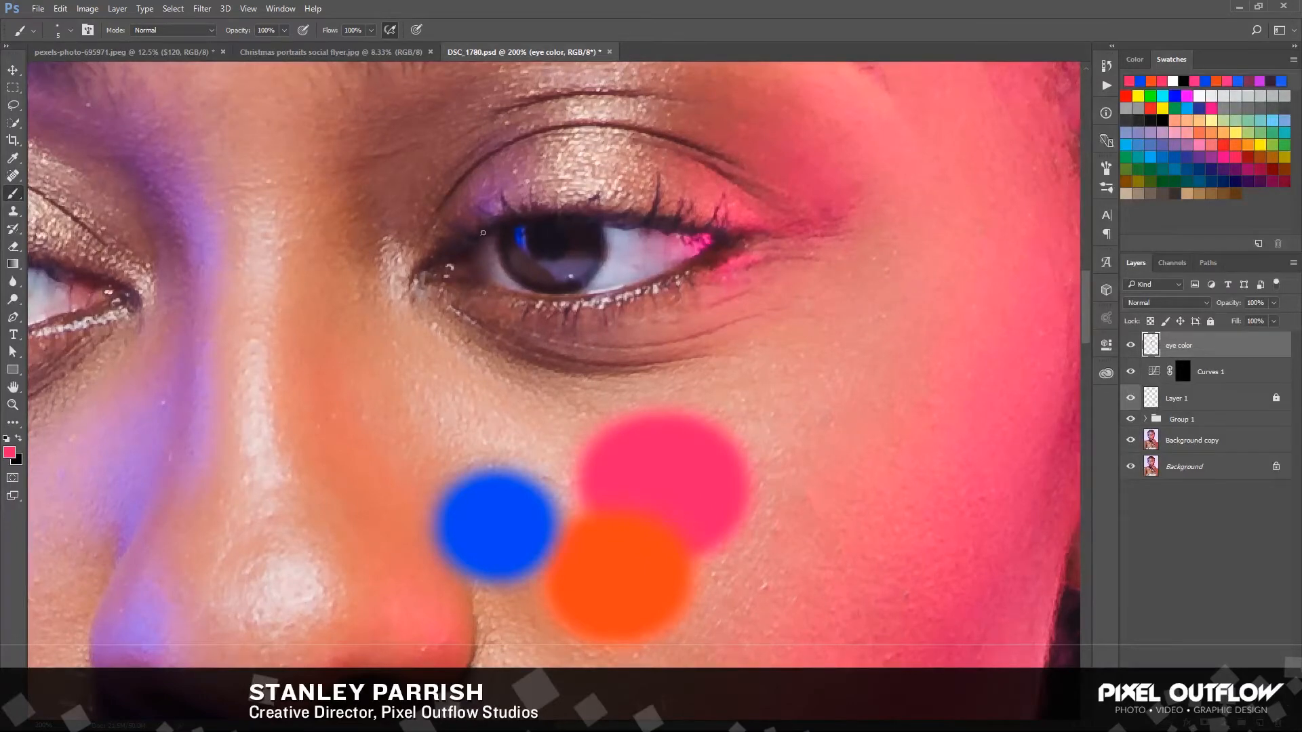
pyautogui.moveTo(531, 262); pyautogui.dragTo(553, 279)
pyautogui.click(561, 275)
pyautogui.click(572, 267)
pyautogui.click(584, 258)
pyautogui.moveTo(580, 251); pyautogui.dragTo(585, 249)
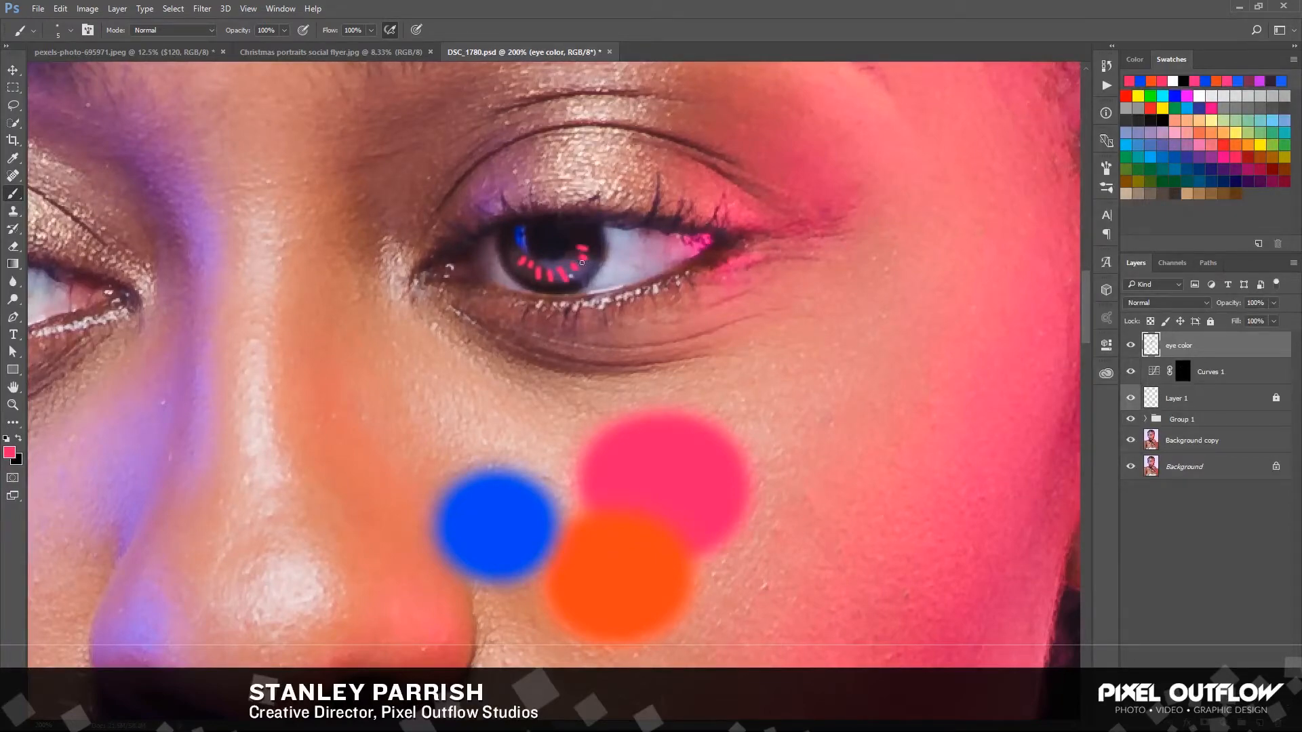
pyautogui.click(517, 253)
pyautogui.click(509, 246)
# Add finer pink flecks along the iris edge between the existing strokes with a size 4 brush
pyautogui.press('[')
pyautogui.click(581, 237)
pyautogui.click(592, 246)
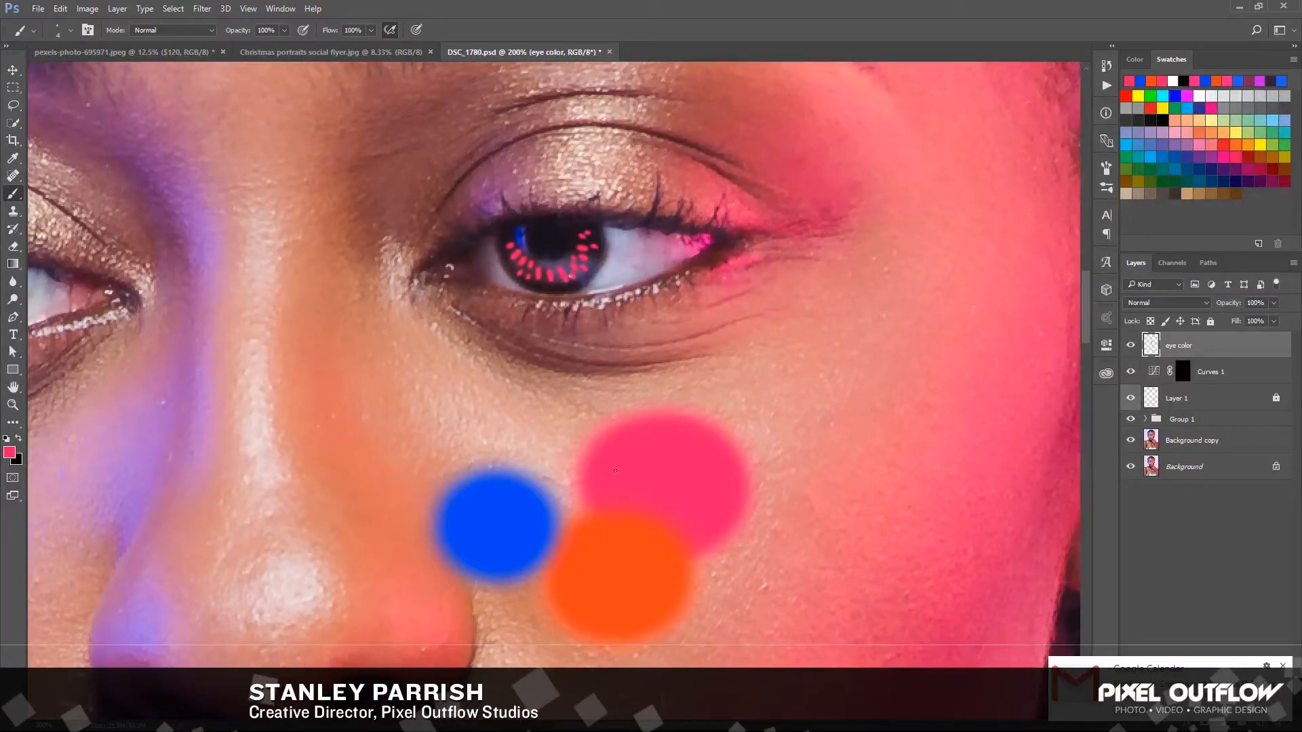
# Sample orange from the cheek swatch and paint small orange strokes between the pink ones around the iris
pyautogui.keyDown('alt'); pyautogui.click(617, 593); pyautogui.keyUp('alt')
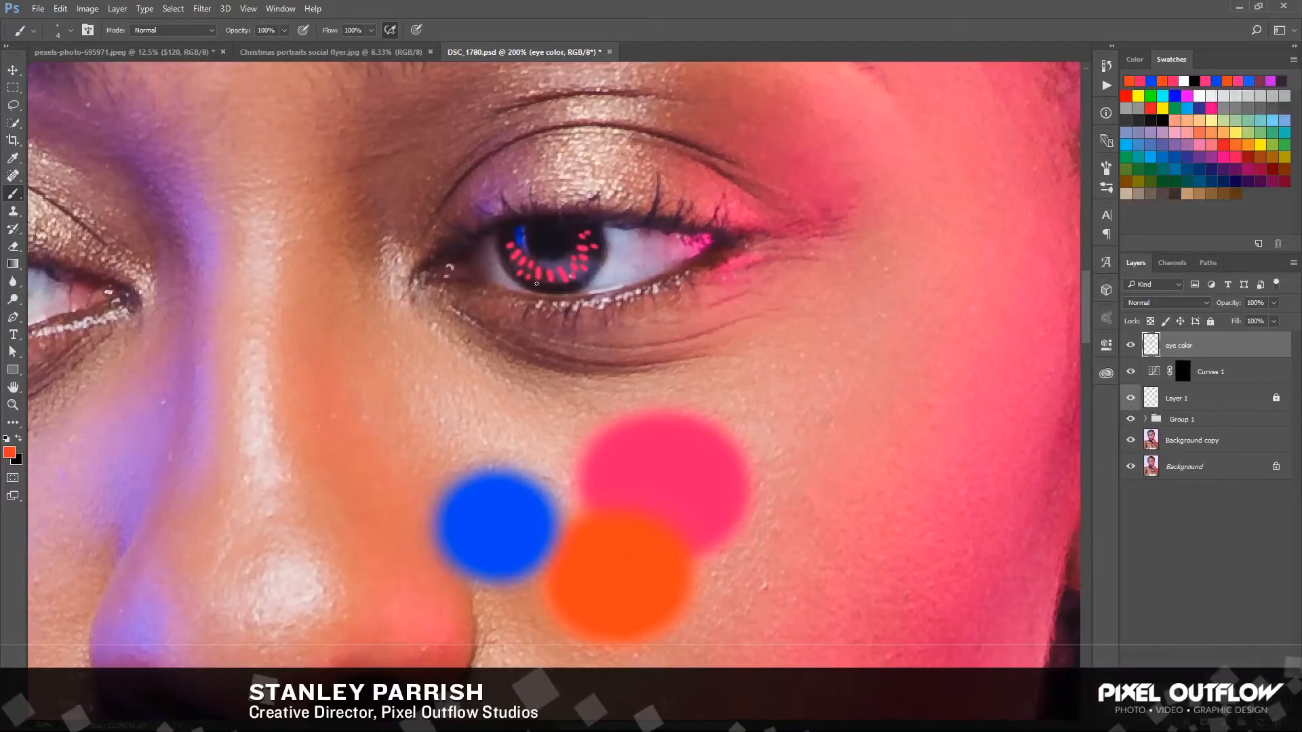
pyautogui.moveTo(523, 256); pyautogui.dragTo(556, 274)
pyautogui.moveTo(575, 259); pyautogui.dragTo(584, 245)
# Add small blue strokes and a few more pink strokes to the pink-lit eye's iris, sampling both colors from the cheek swatches
pyautogui.keyDown('alt'); pyautogui.click(497, 536); pyautogui.keyUp('alt')
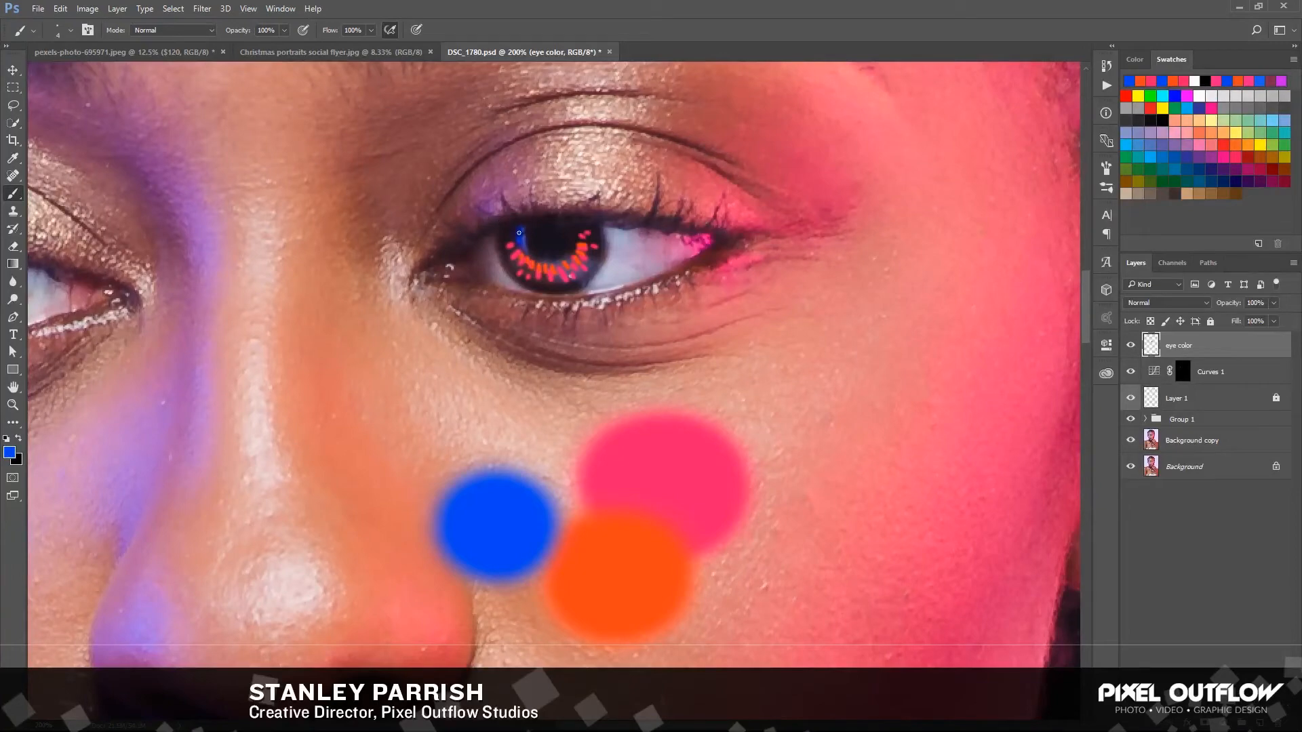
pyautogui.moveTo(519, 232); pyautogui.dragTo(521, 234)
pyautogui.keyDown('alt'); pyautogui.click(666, 457); pyautogui.keyUp('alt')
pyautogui.moveTo(588, 254); pyautogui.dragTo(590, 258)
# Paint matching pink, orange and blue radial strokes in the iris of the blue-lit eye, sampling each color from the cheek swatches
pyautogui.moveTo(443, 256); pyautogui.dragTo(642, 236)
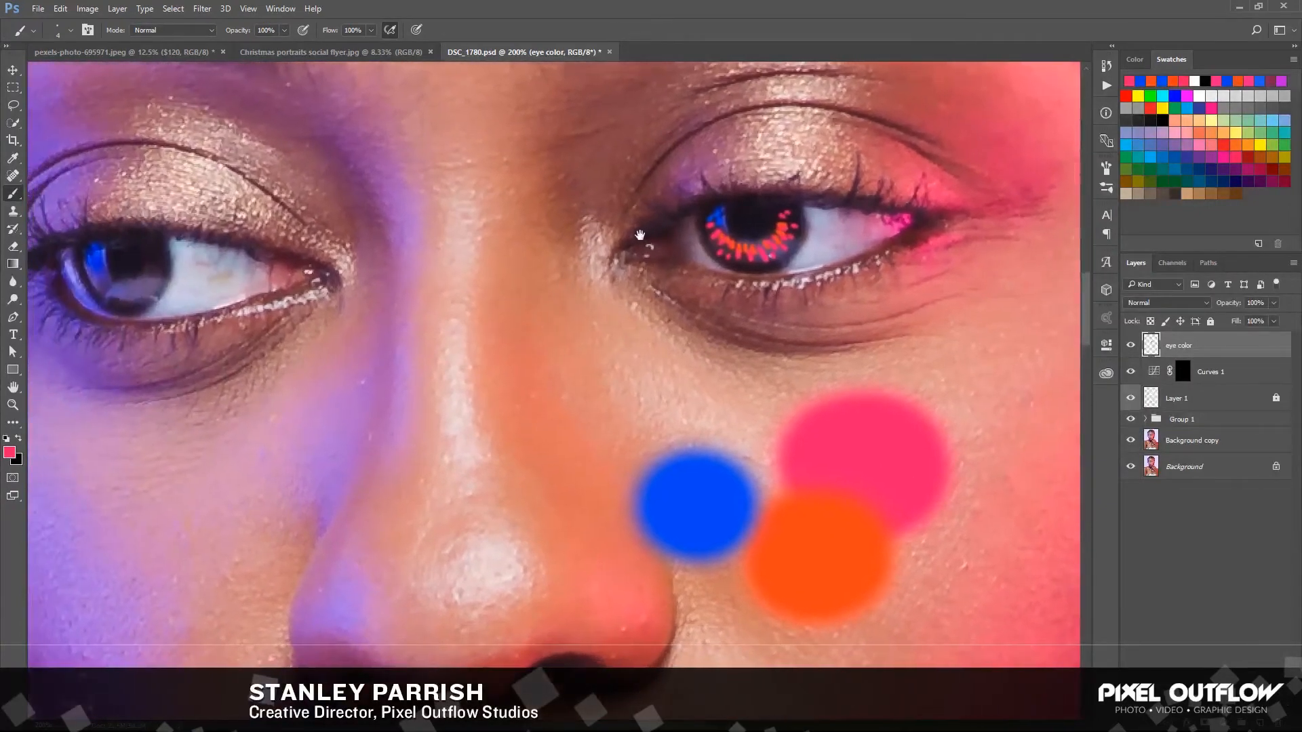
pyautogui.moveTo(611, 299); pyautogui.dragTo(672, 291)
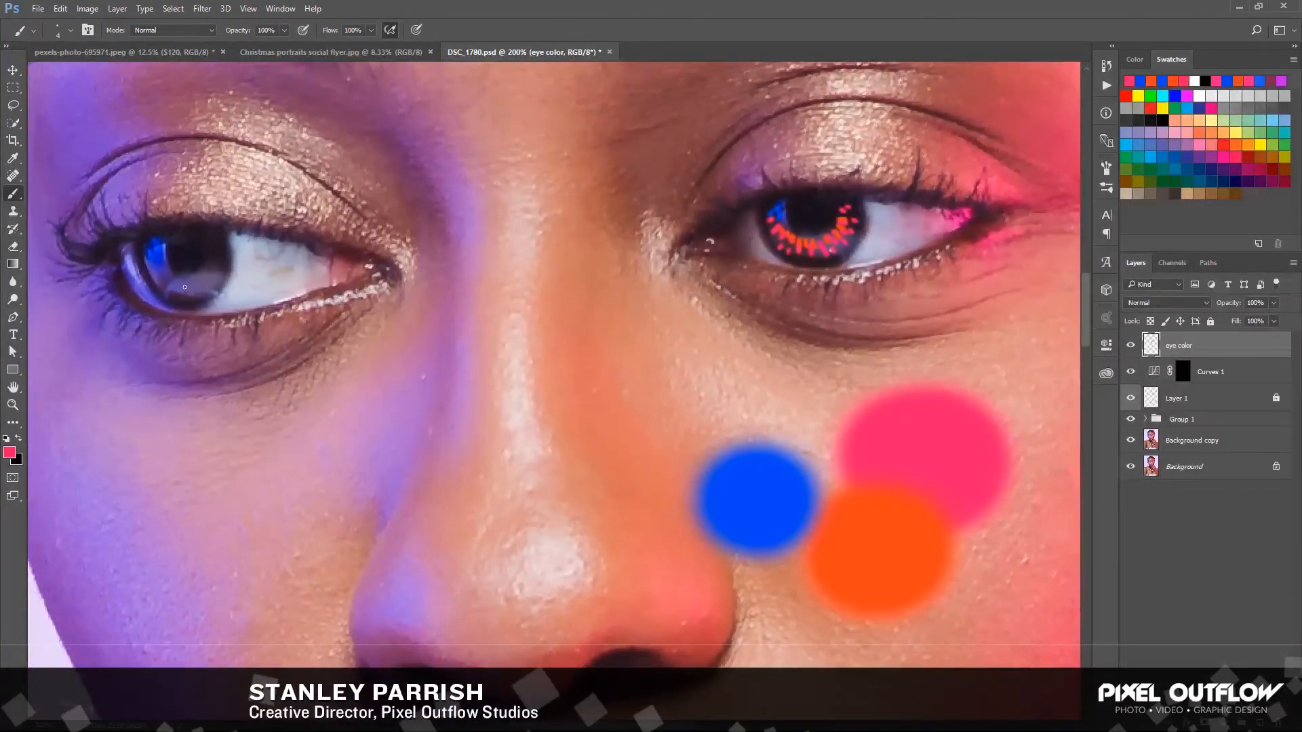
pyautogui.moveTo(188, 292); pyautogui.dragTo(198, 285)
pyautogui.moveTo(178, 296)
pyautogui.mouseDown()
pyautogui.moveTo(186, 282)
pyautogui.moveTo(163, 286)
pyautogui.moveTo(217, 271)
pyautogui.moveTo(219, 251)
pyautogui.mouseUp()
pyautogui.keyDown('alt'); pyautogui.click(851, 518); pyautogui.keyUp('alt')
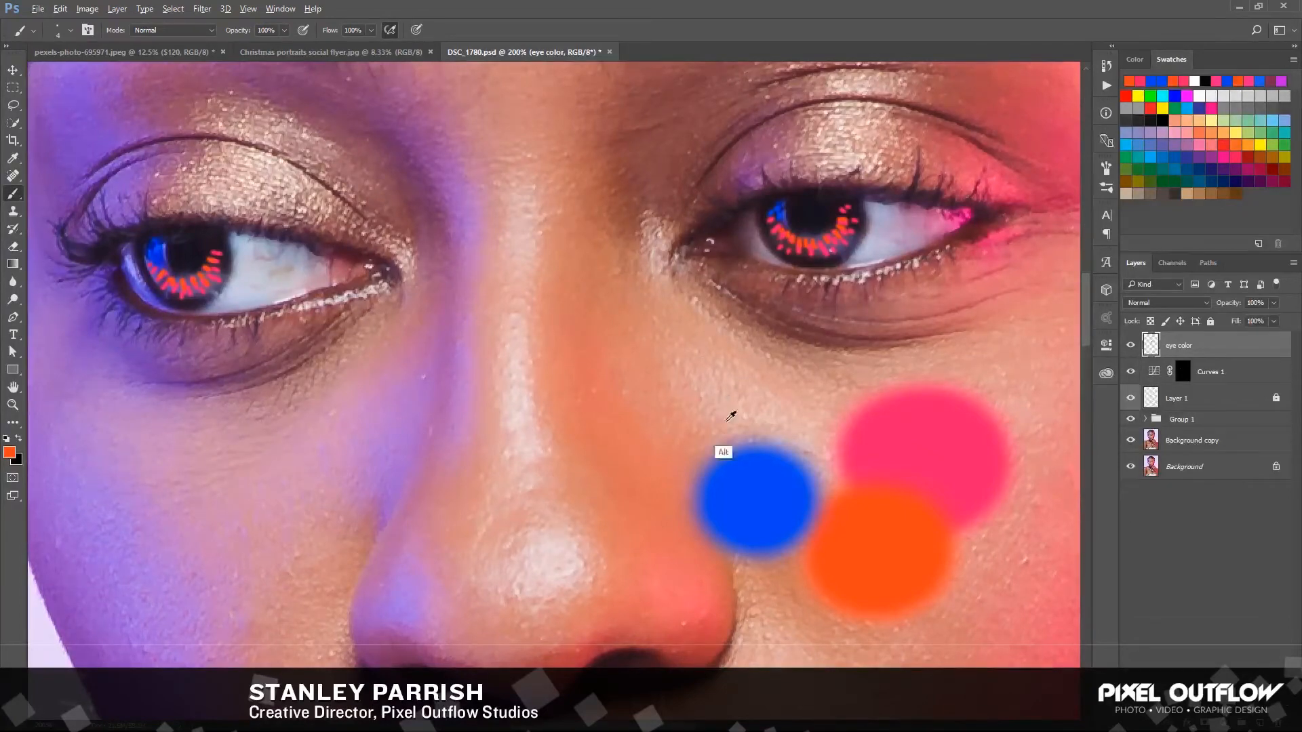
pyautogui.keyDown('alt'); pyautogui.click(764, 521); pyautogui.keyUp('alt')
# Set the eye color layer's blend mode to Overlay and delete the three reference swatches from the cheek
pyautogui.hscroll(2, 454, 386)
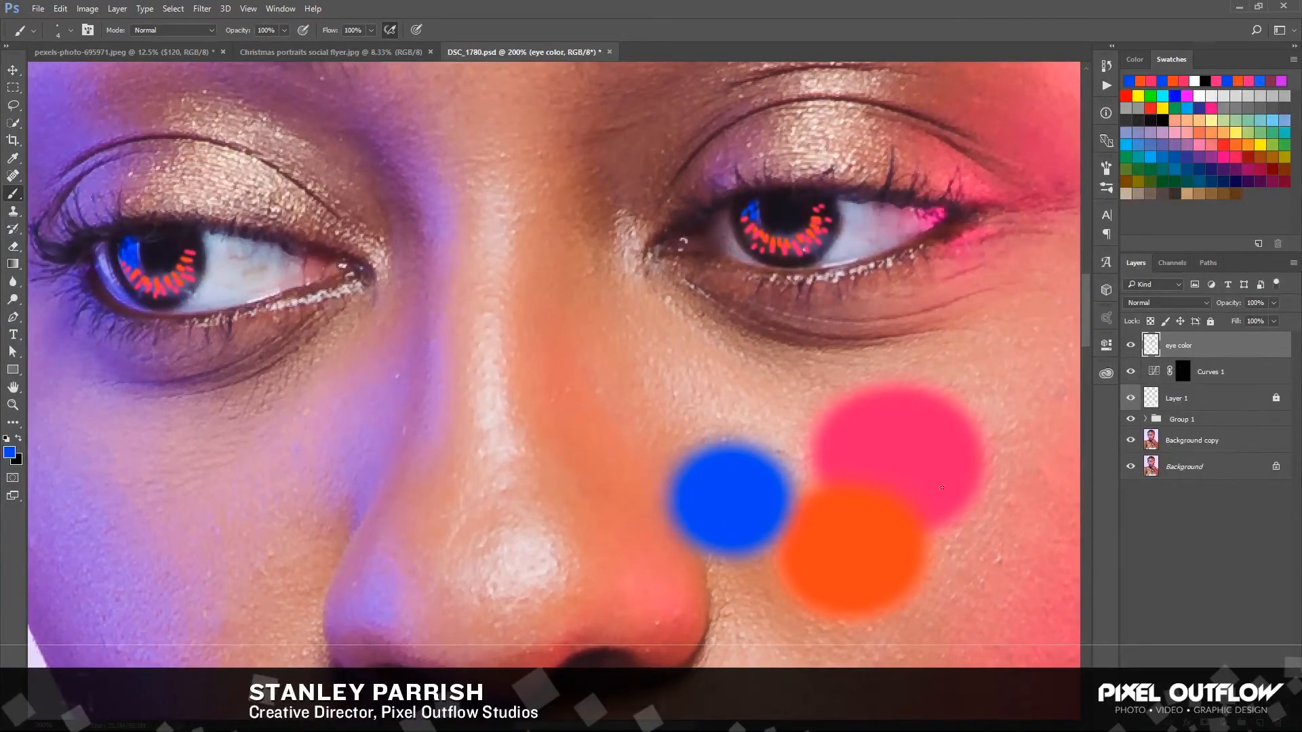
pyautogui.click(1166, 302)
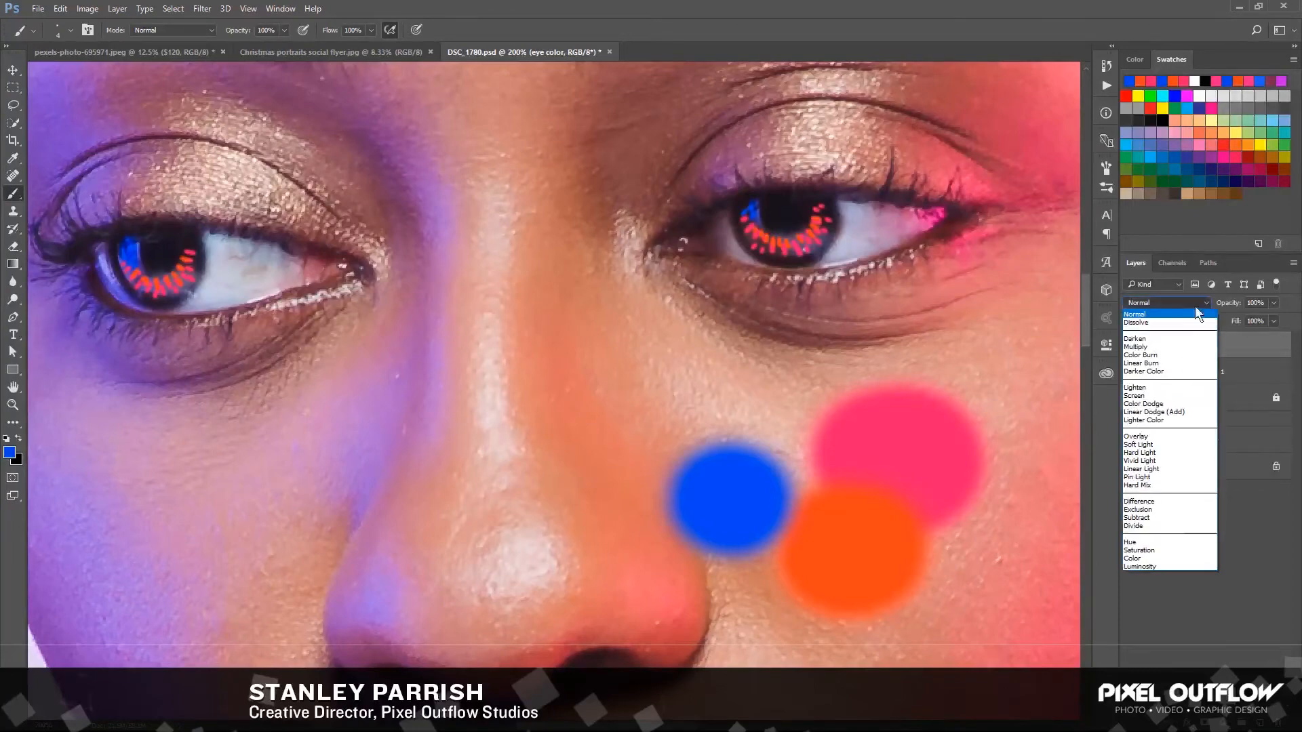
pyautogui.click(1134, 442)
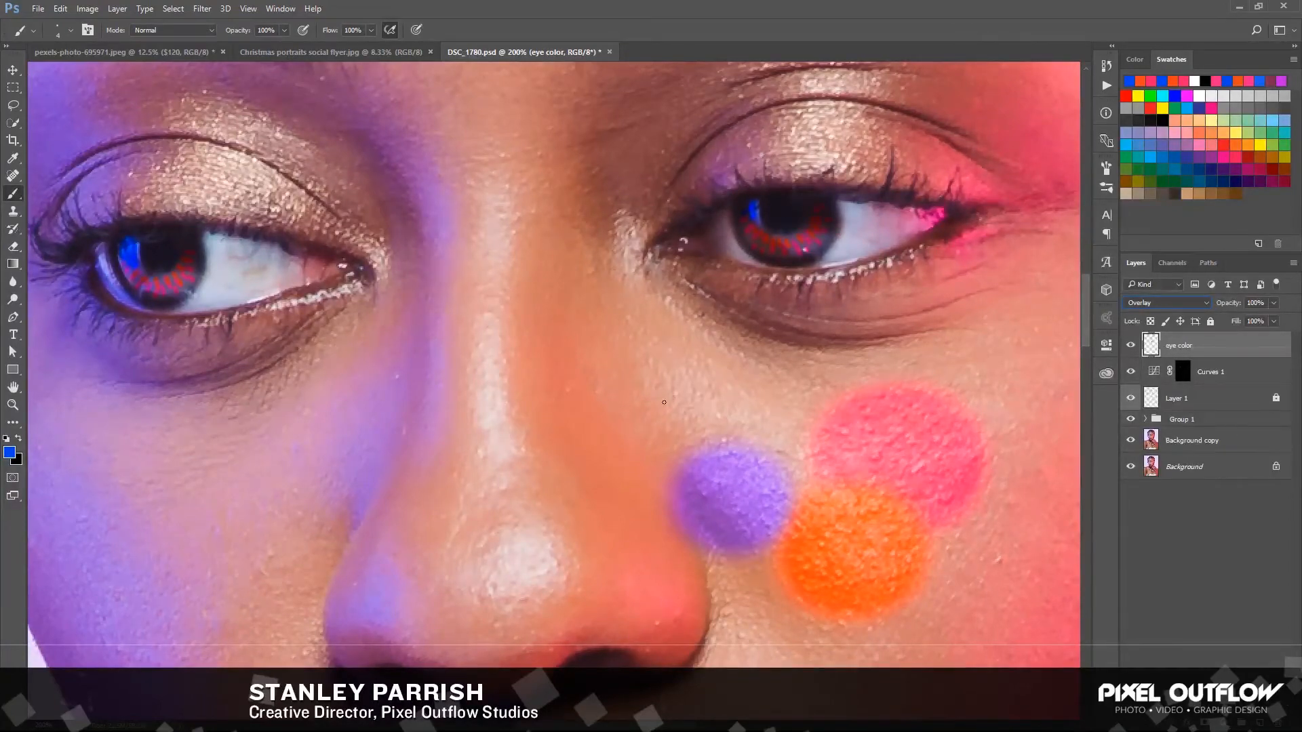
pyautogui.click(13, 87)
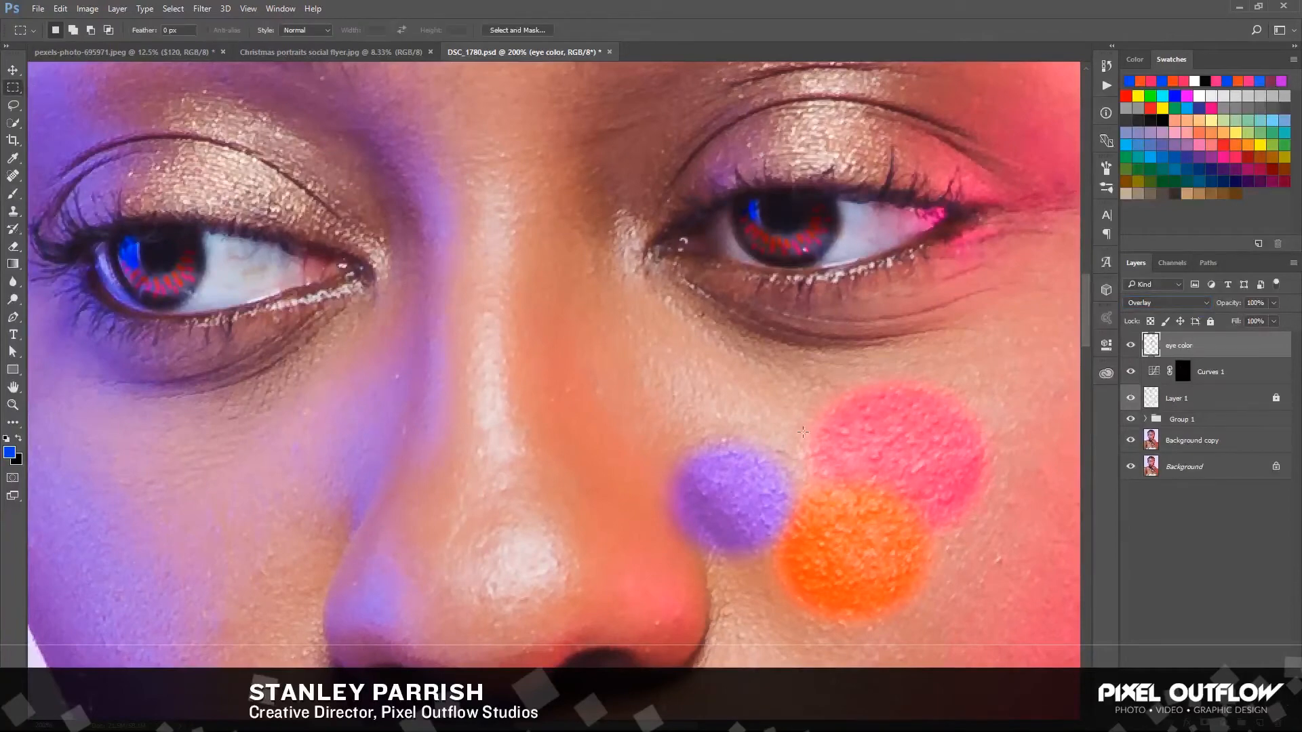
pyautogui.moveTo(599, 343); pyautogui.dragTo(1033, 678)
pyautogui.press('Delete')
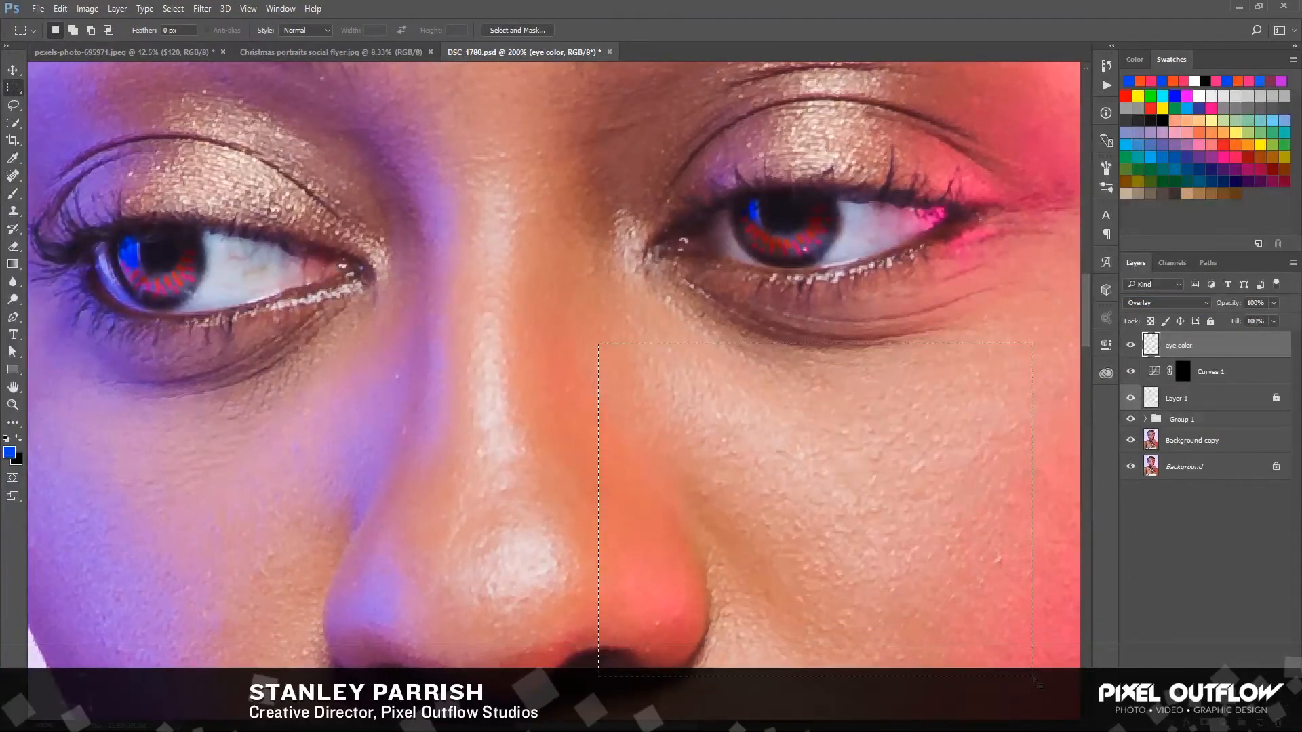
pyautogui.hotkey('ctrl', 'd')
# Soften the painted iris strokes on the eye color layer with a Gaussian Blur of 2 pixels
pyautogui.click(202, 9)
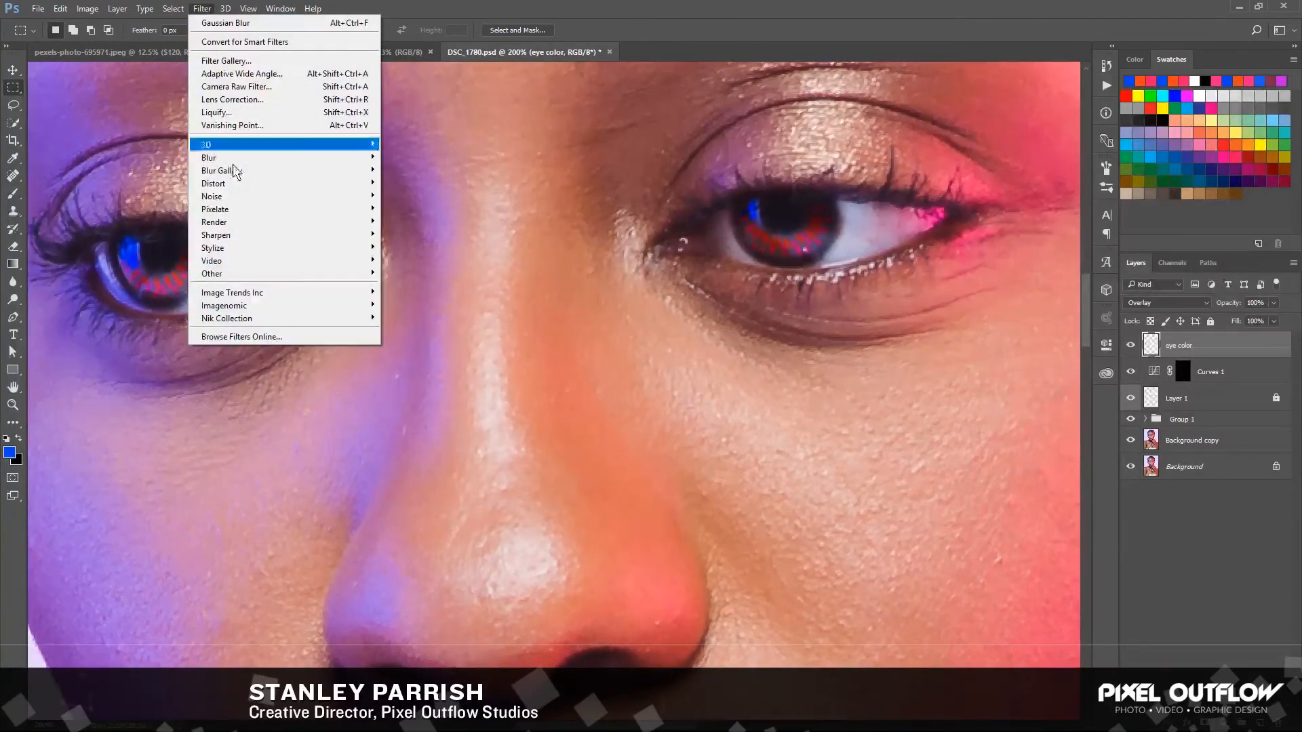
pyautogui.moveTo(253, 157)
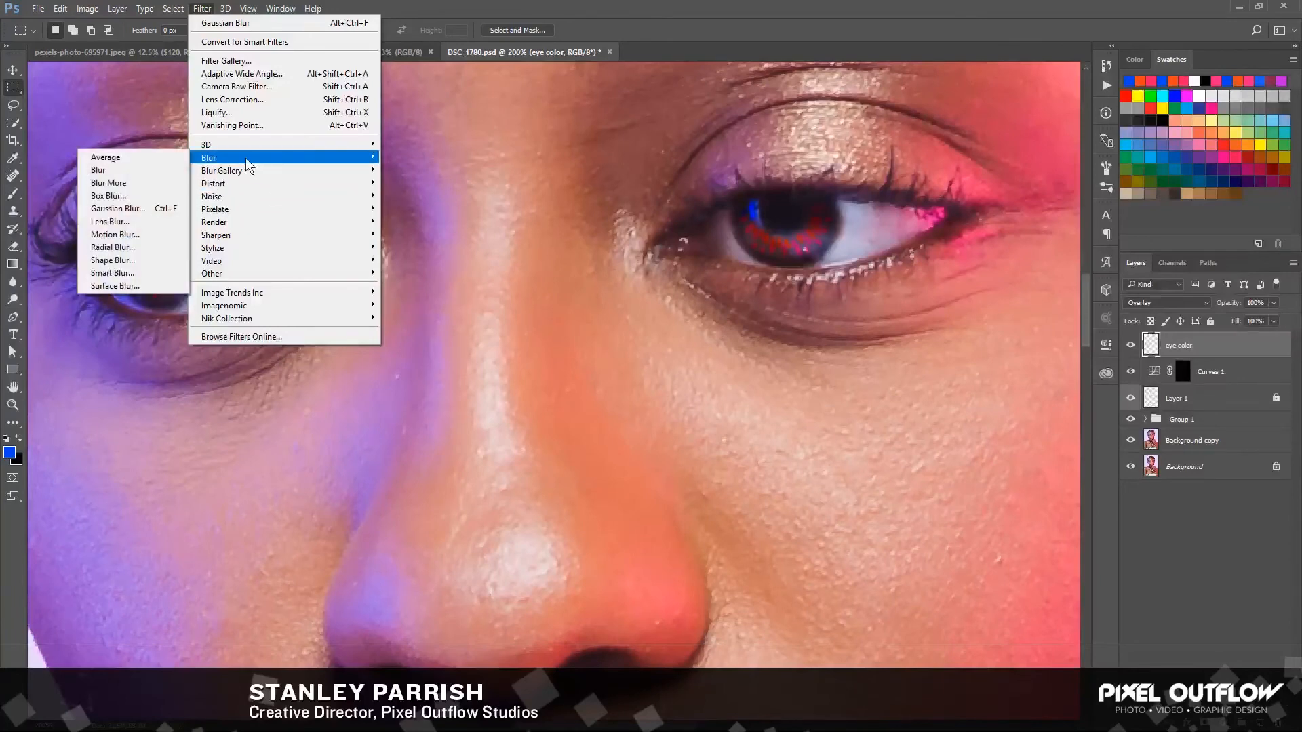
pyautogui.click(132, 210)
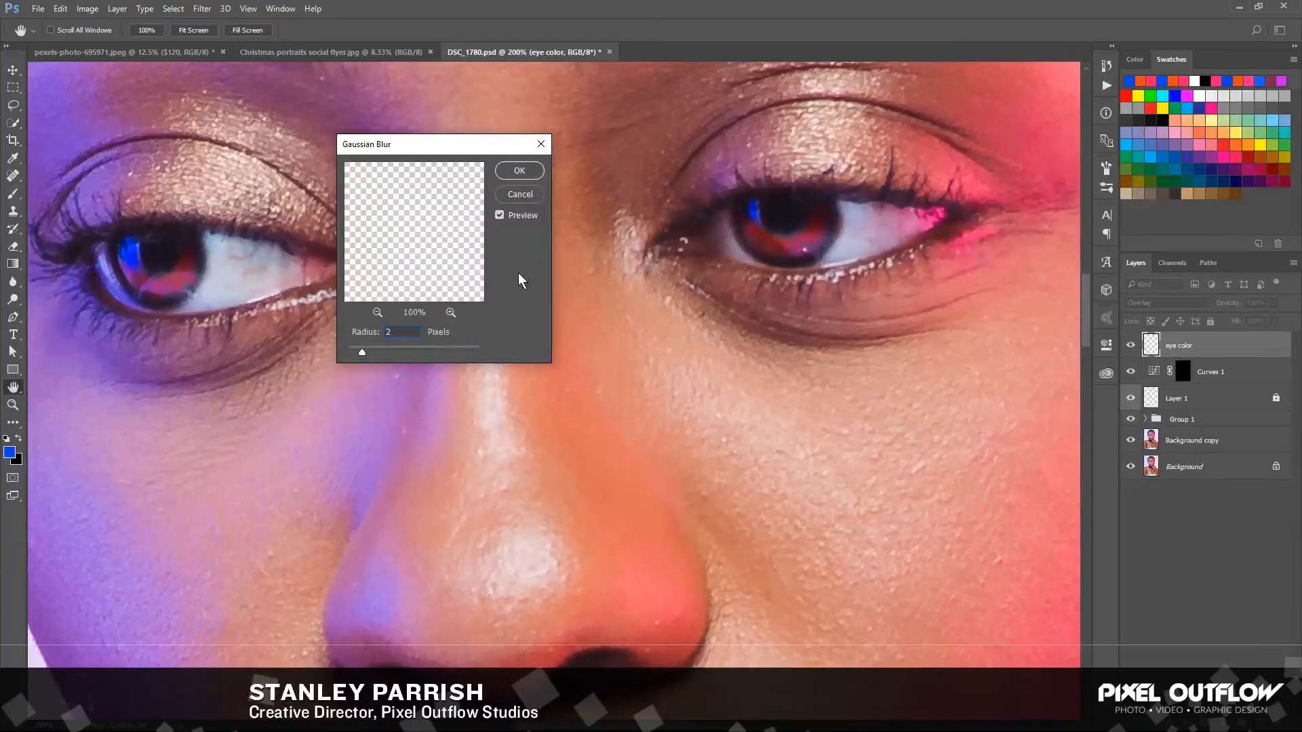
pyautogui.click(511, 169)
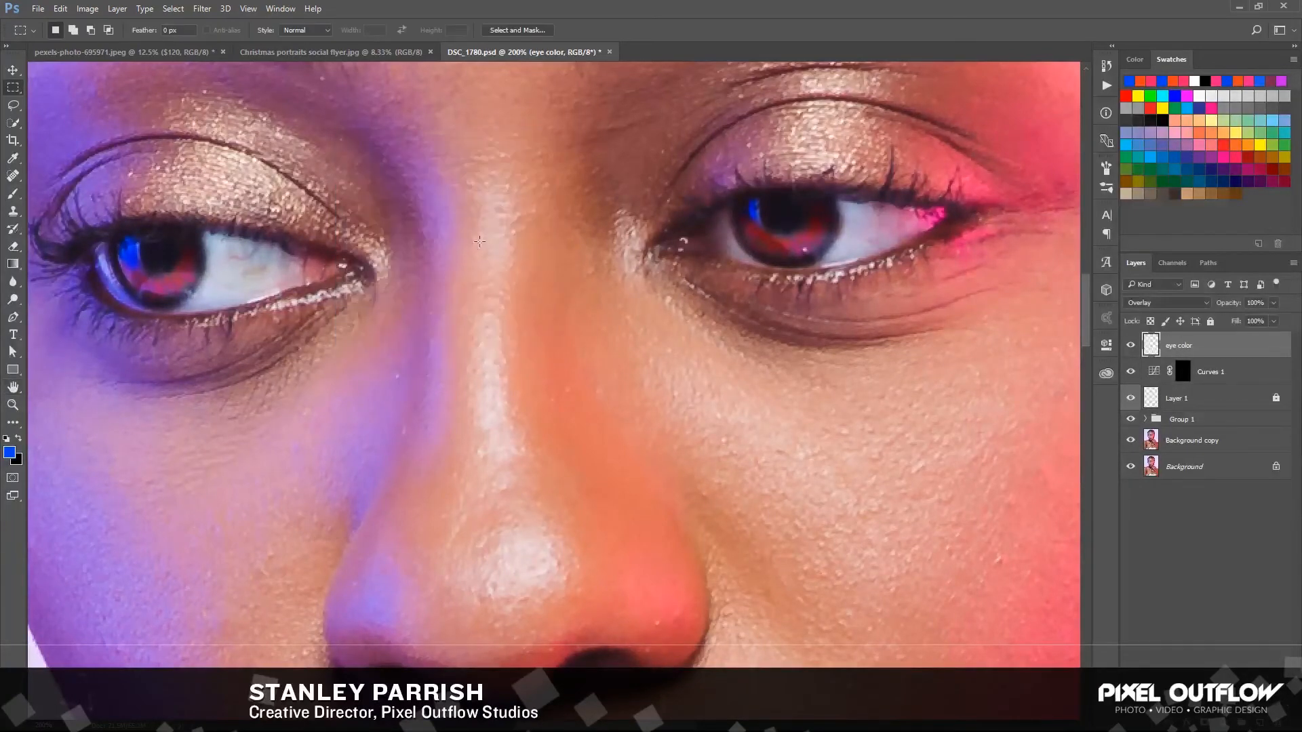
# Group the eye color and Curves 1 layers and name the group "eye pop"
pyautogui.click(13, 70)
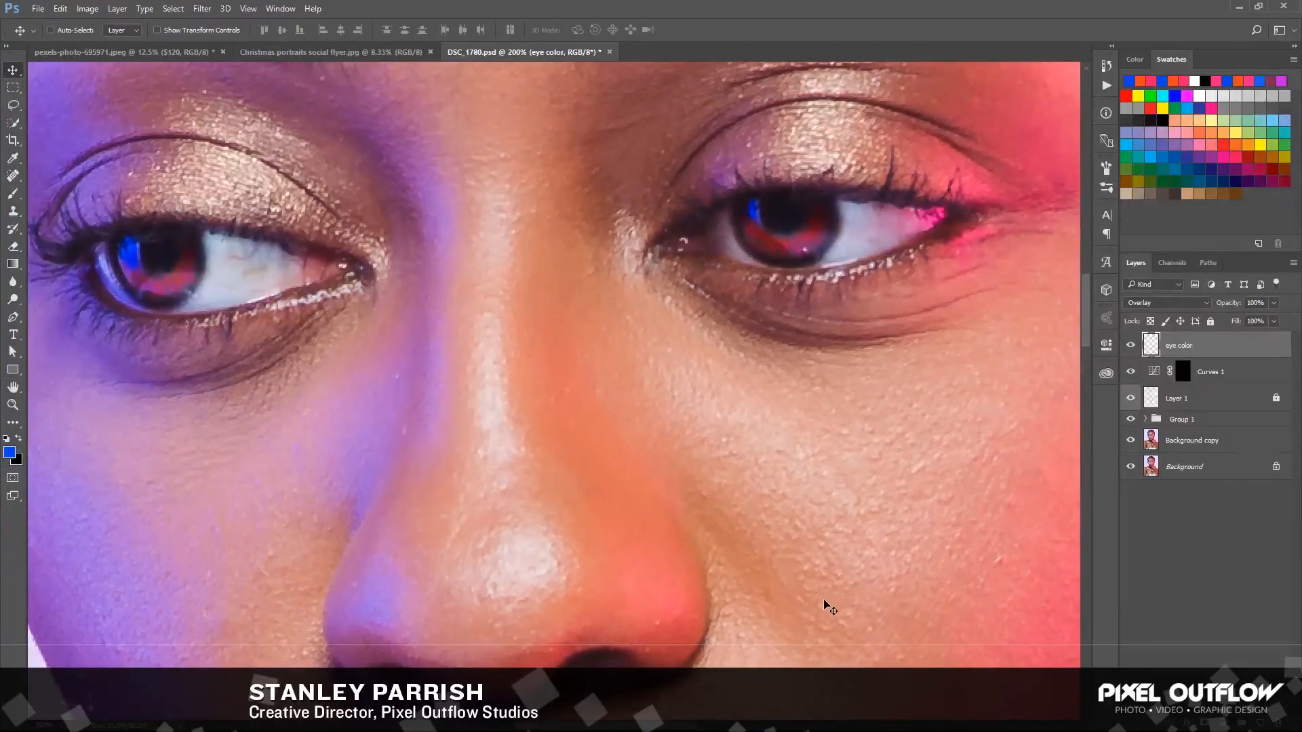
pyautogui.hotkey('ctrl', '-')
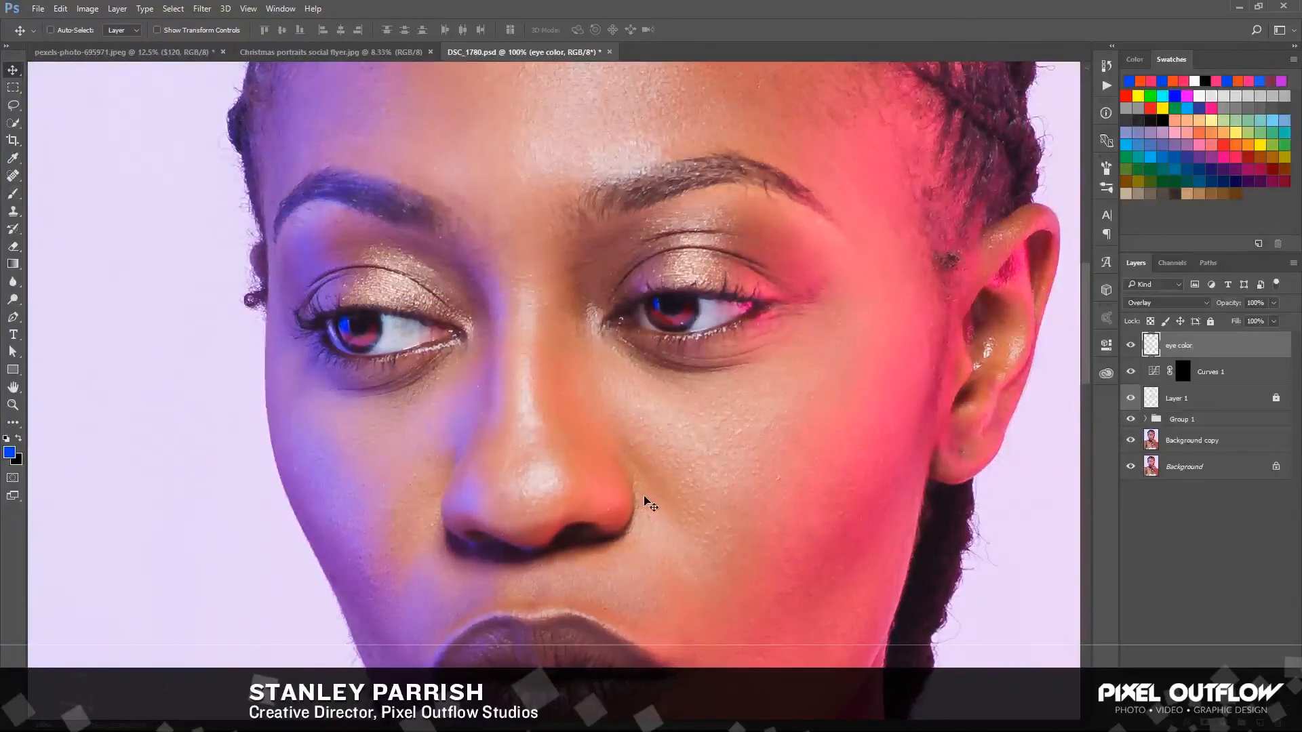
pyautogui.hotkey('ctrl', '-')
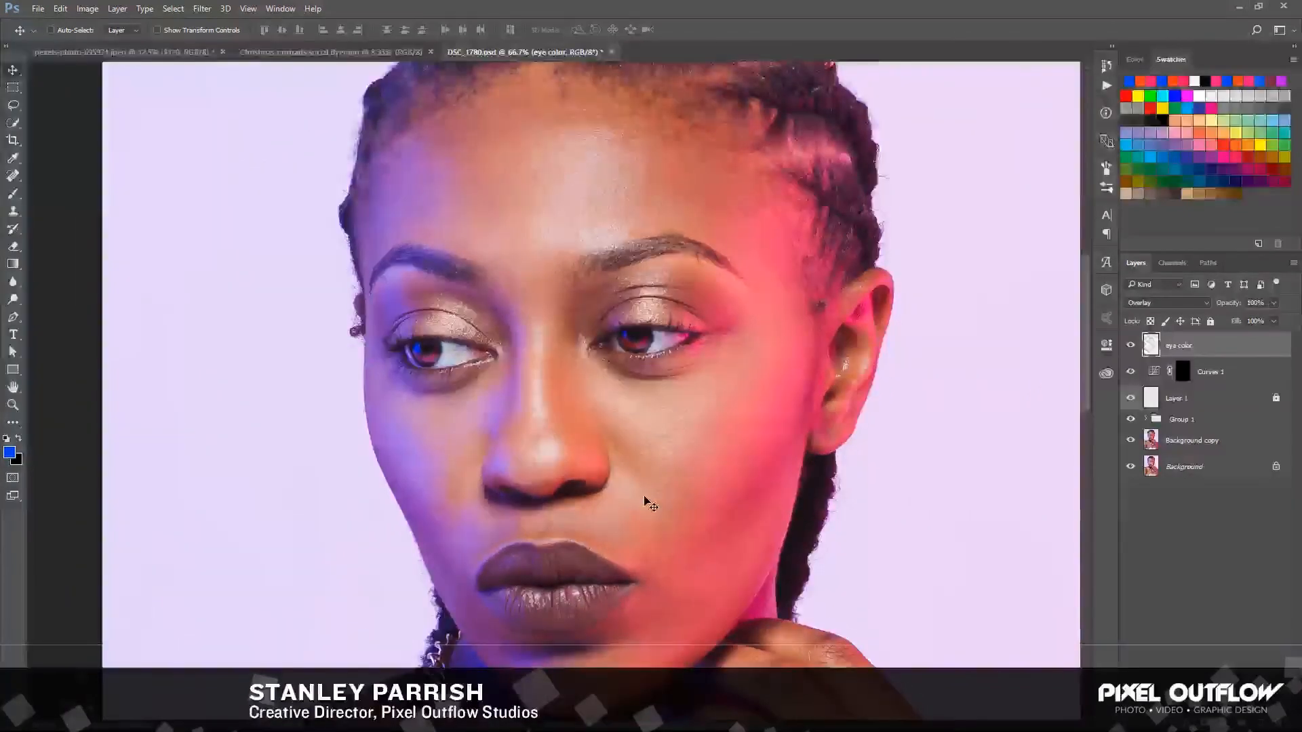
pyautogui.moveTo(639, 459); pyautogui.dragTo(662, 373)
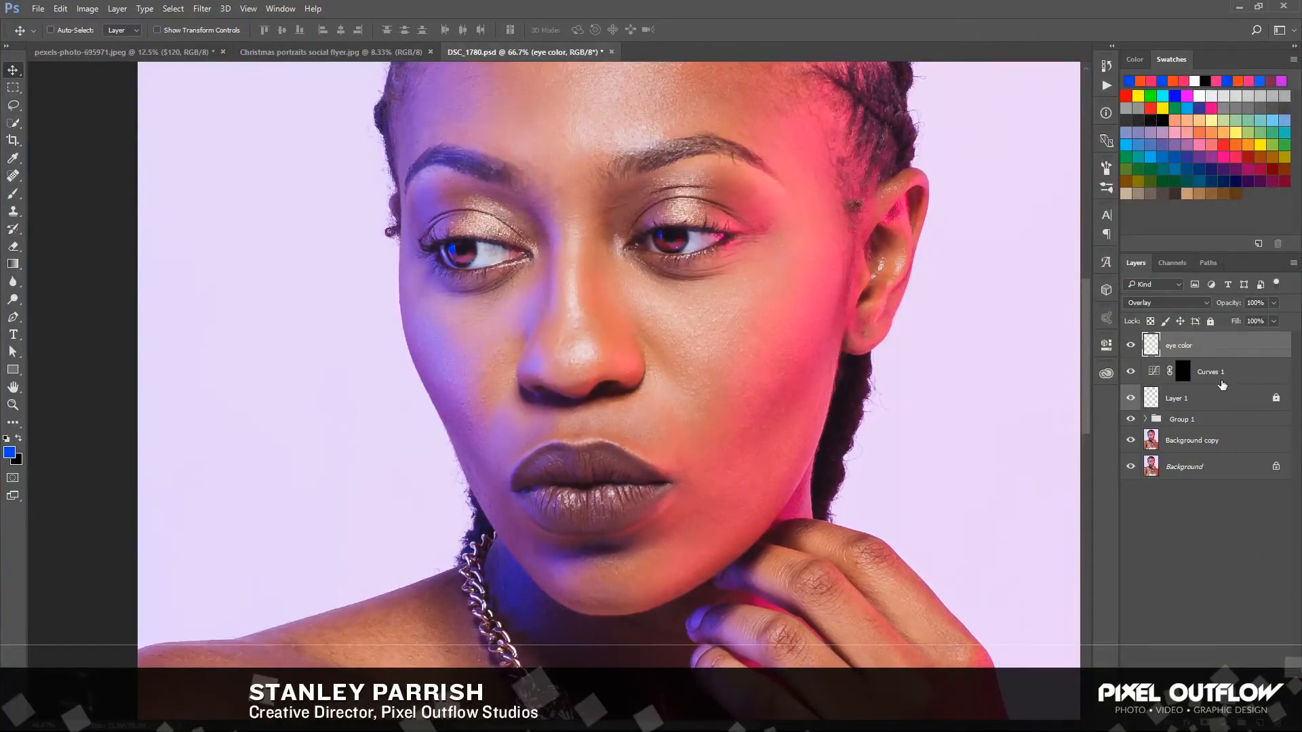
pyautogui.keyDown('shift'); pyautogui.click(1208, 374); pyautogui.keyUp('shift')
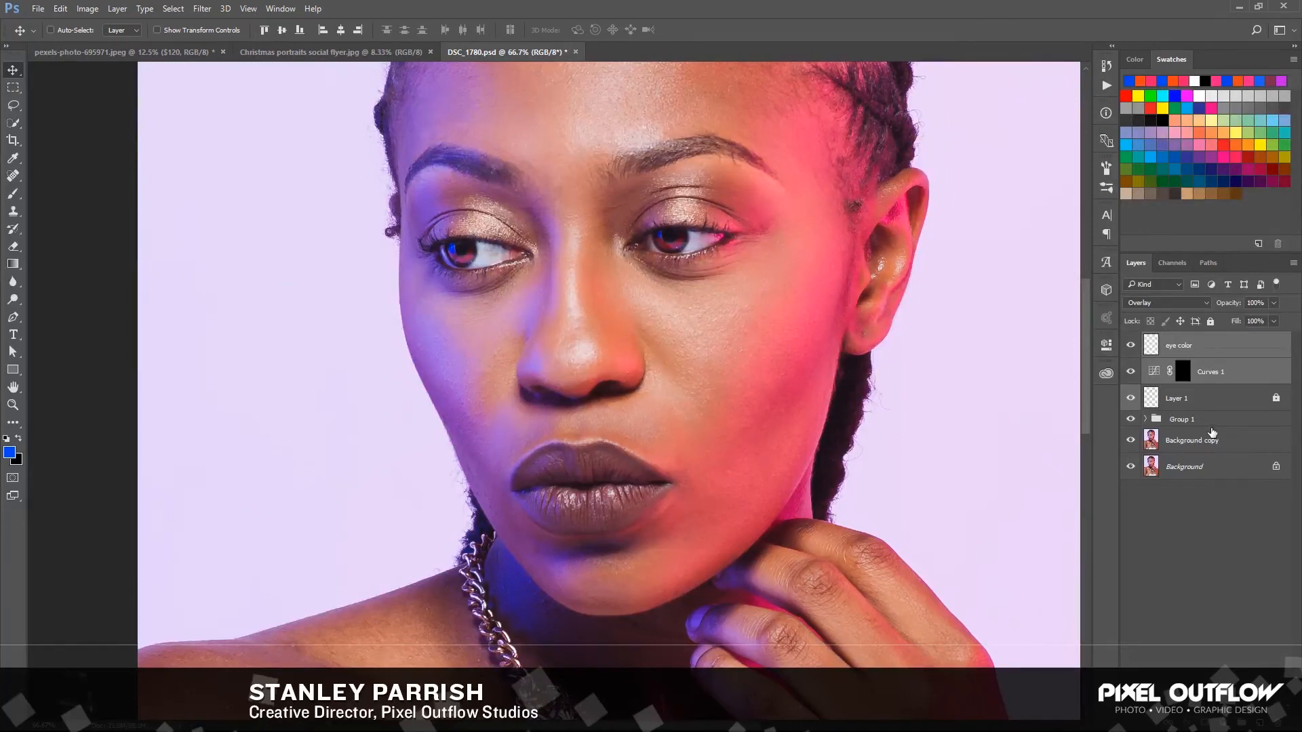
pyautogui.hotkey('ctrl', 'g')
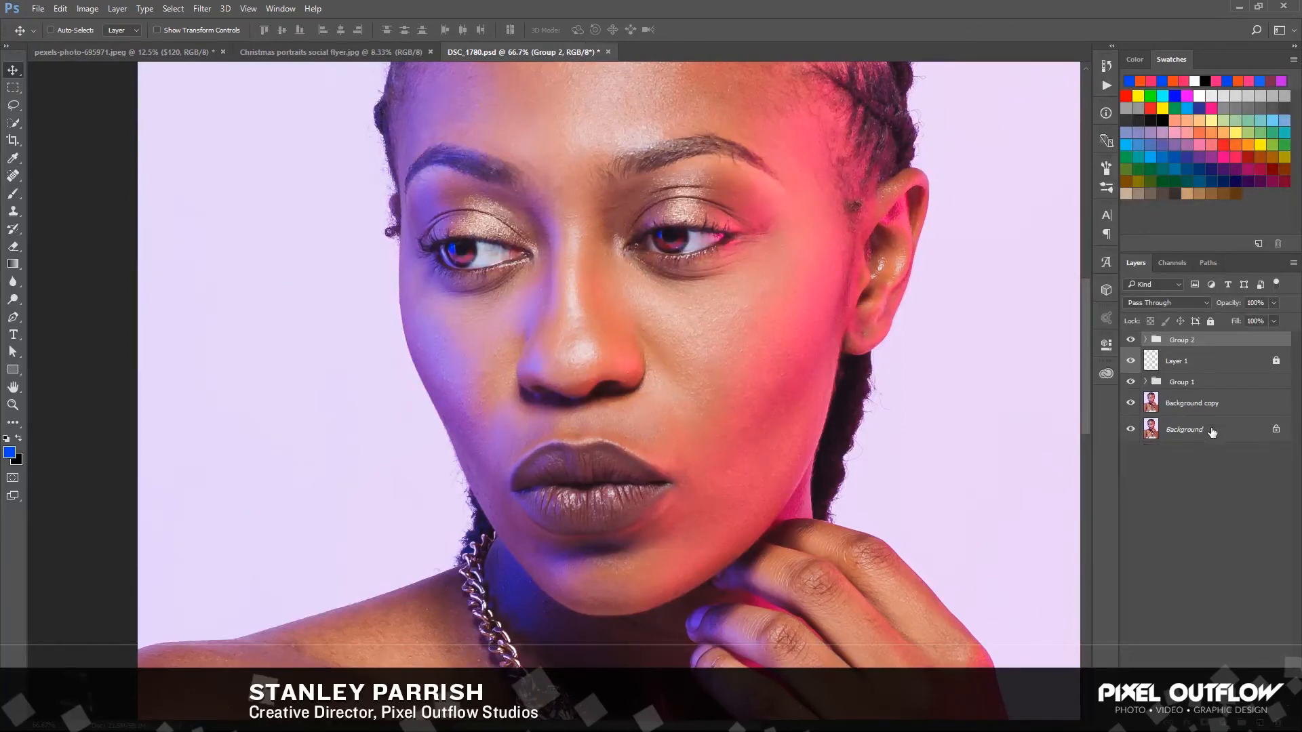
pyautogui.doubleClick(1181, 341)
pyautogui.write('eye pop')
pyautogui.press('Return')
# Set the eye pop group's opacity to 70% and compare the eyes with the group hidden and shown
pyautogui.click(1274, 321)
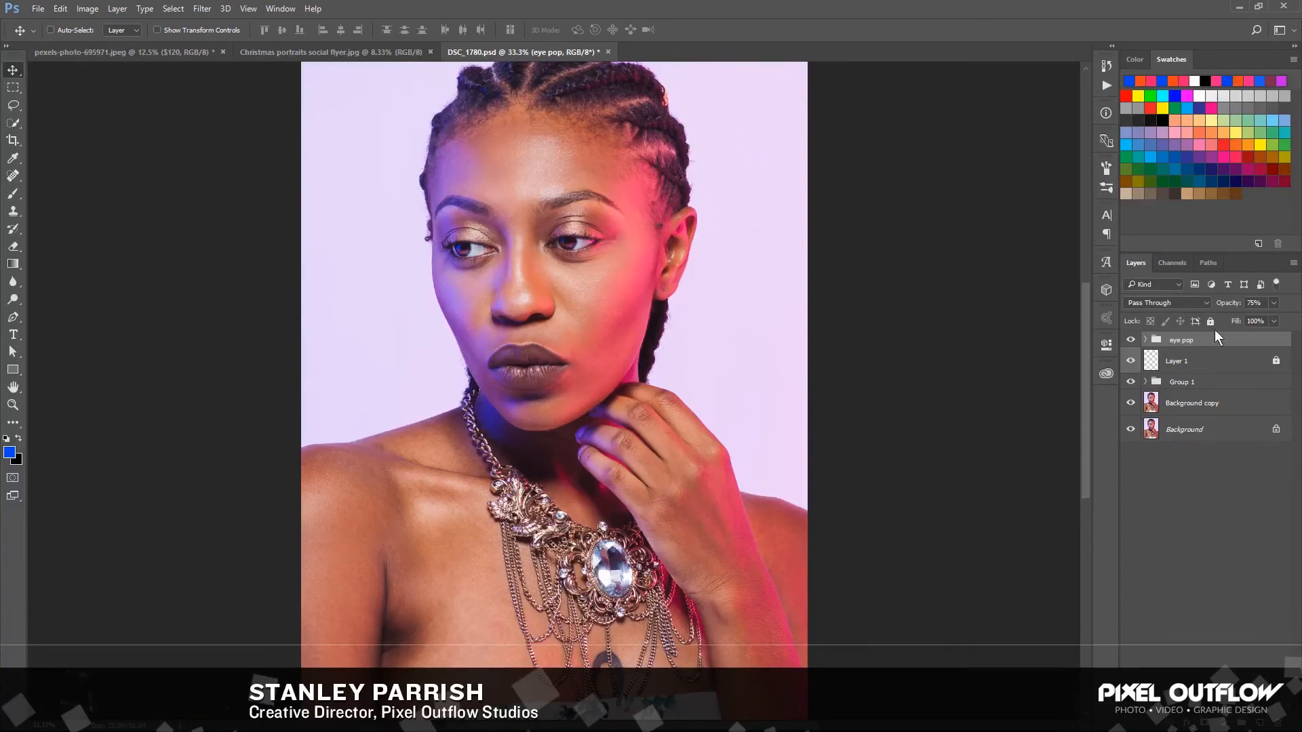
pyautogui.click(1224, 303)
pyautogui.write('70')
pyautogui.press('Return')
pyautogui.click(1130, 341)
pyautogui.click(1130, 341)
pyautogui.click(1130, 343)
pyautogui.click(1131, 342)
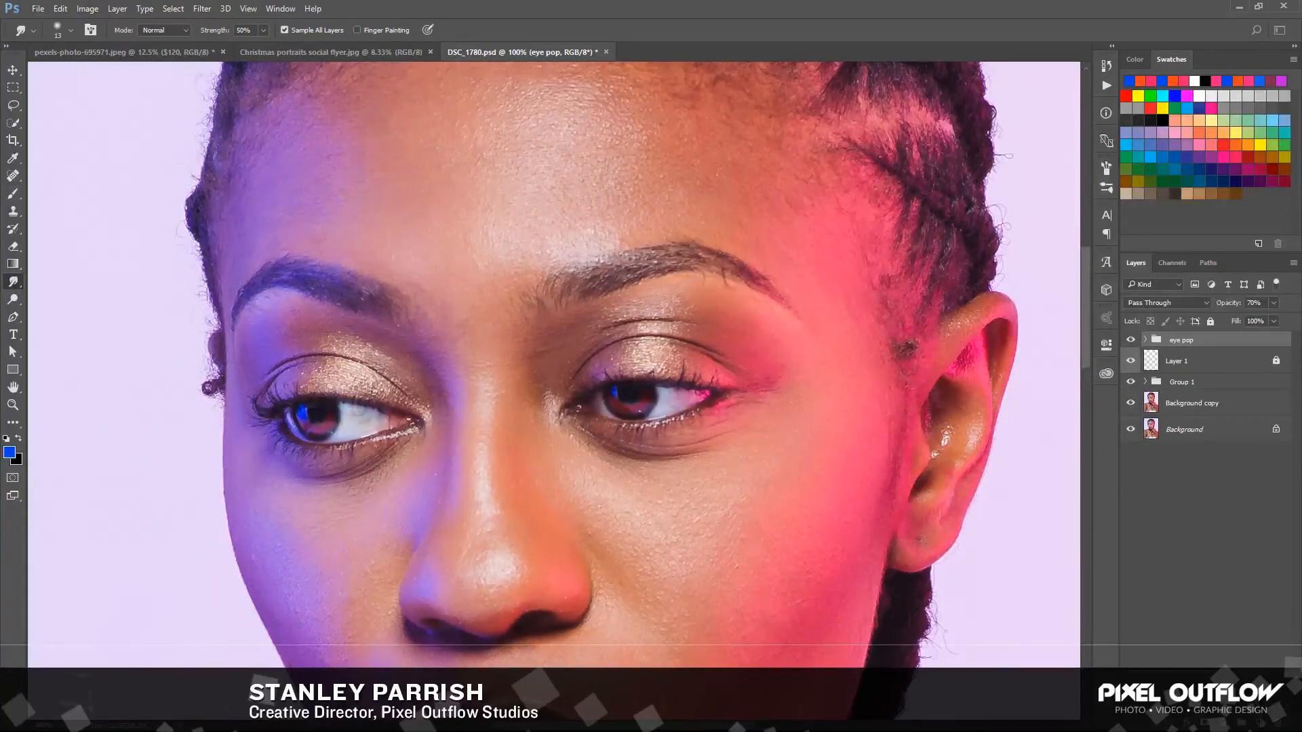
# Add a new empty layer above the eye pop group and name it "sharpen"
pyautogui.hotkey('ctrl', 'shift', 'alt', 'n')
pyautogui.doubleClick(1180, 346)
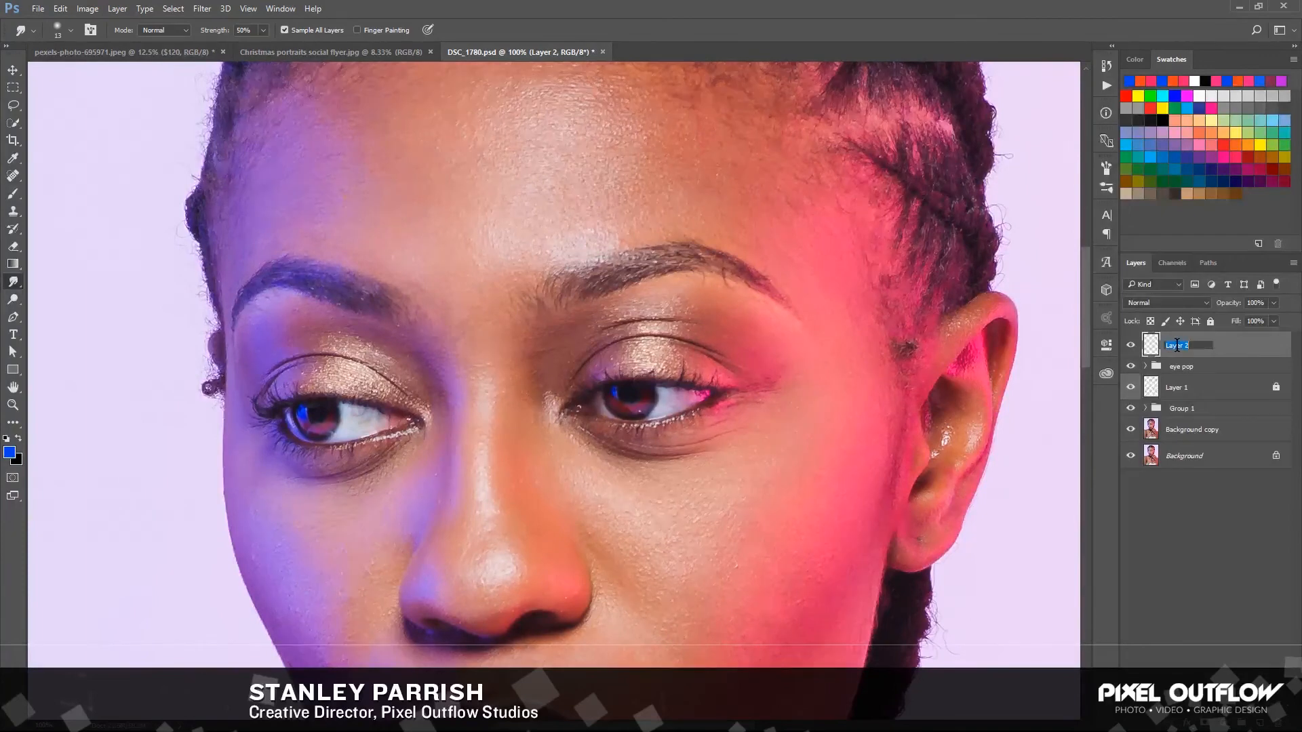
pyautogui.write('sharpen')
pyautogui.press('Return')
# Choose the Sharpen tool and enable Sample All Layers and Protect Detail for it
pyautogui.click(14, 282)
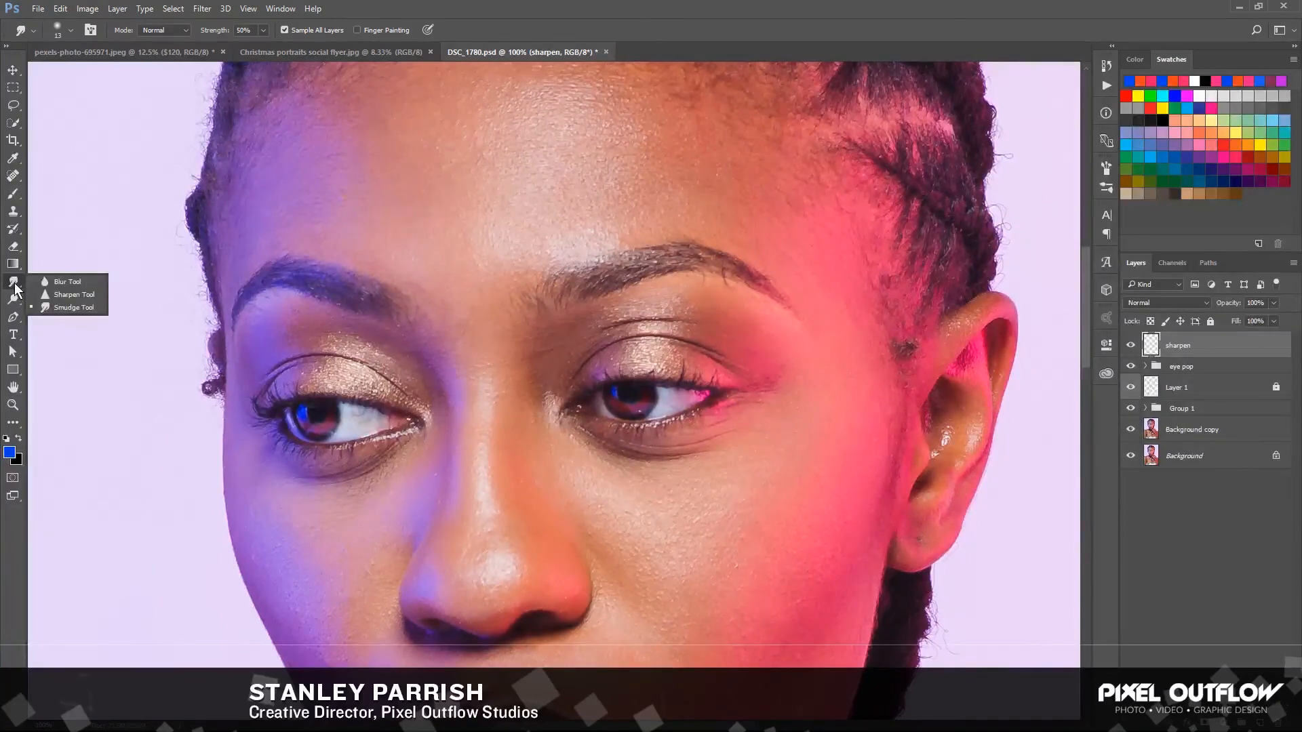
pyautogui.click(78, 294)
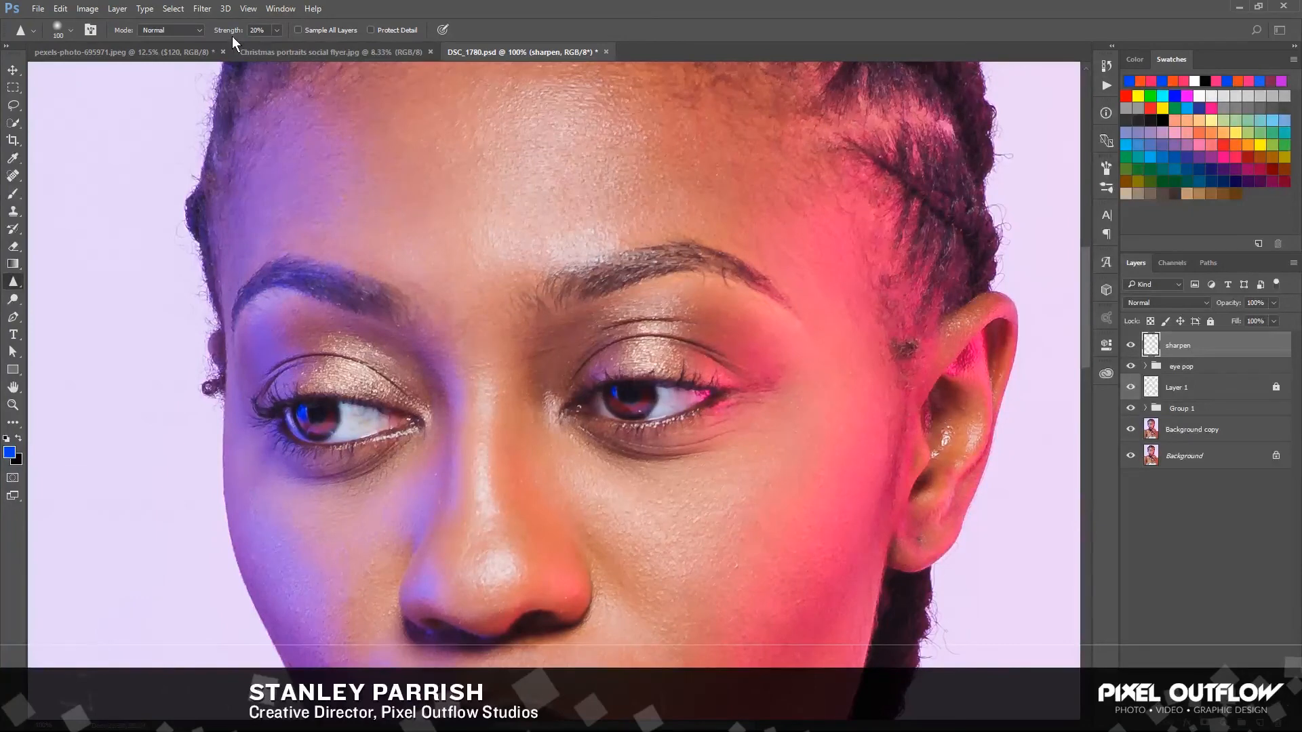
pyautogui.click(298, 31)
pyautogui.click(371, 30)
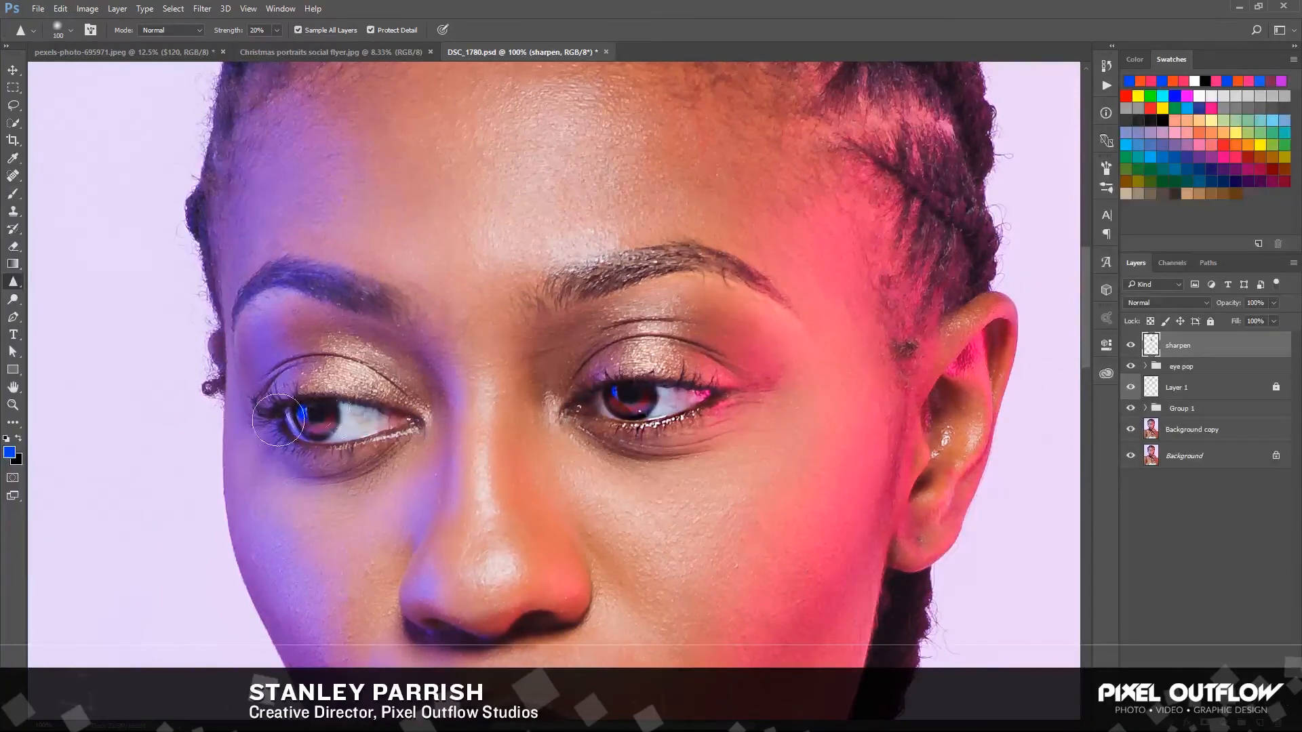
# Sharpen both eyebrows and both eyes with brush strokes on the sharpen layer
pyautogui.moveTo(289, 282)
pyautogui.mouseDown()
pyautogui.moveTo(251, 304)
pyautogui.moveTo(398, 312)
pyautogui.moveTo(286, 277)
pyautogui.mouseUp()
pyautogui.moveTo(339, 431)
pyautogui.mouseDown()
pyautogui.moveTo(258, 426)
pyautogui.moveTo(353, 447)
pyautogui.moveTo(318, 440)
pyautogui.moveTo(340, 419)
pyautogui.moveTo(391, 412)
pyautogui.moveTo(333, 362)
pyautogui.mouseUp()
pyautogui.moveTo(696, 295)
pyautogui.mouseDown()
pyautogui.moveTo(642, 263)
pyautogui.moveTo(568, 282)
pyautogui.mouseUp()
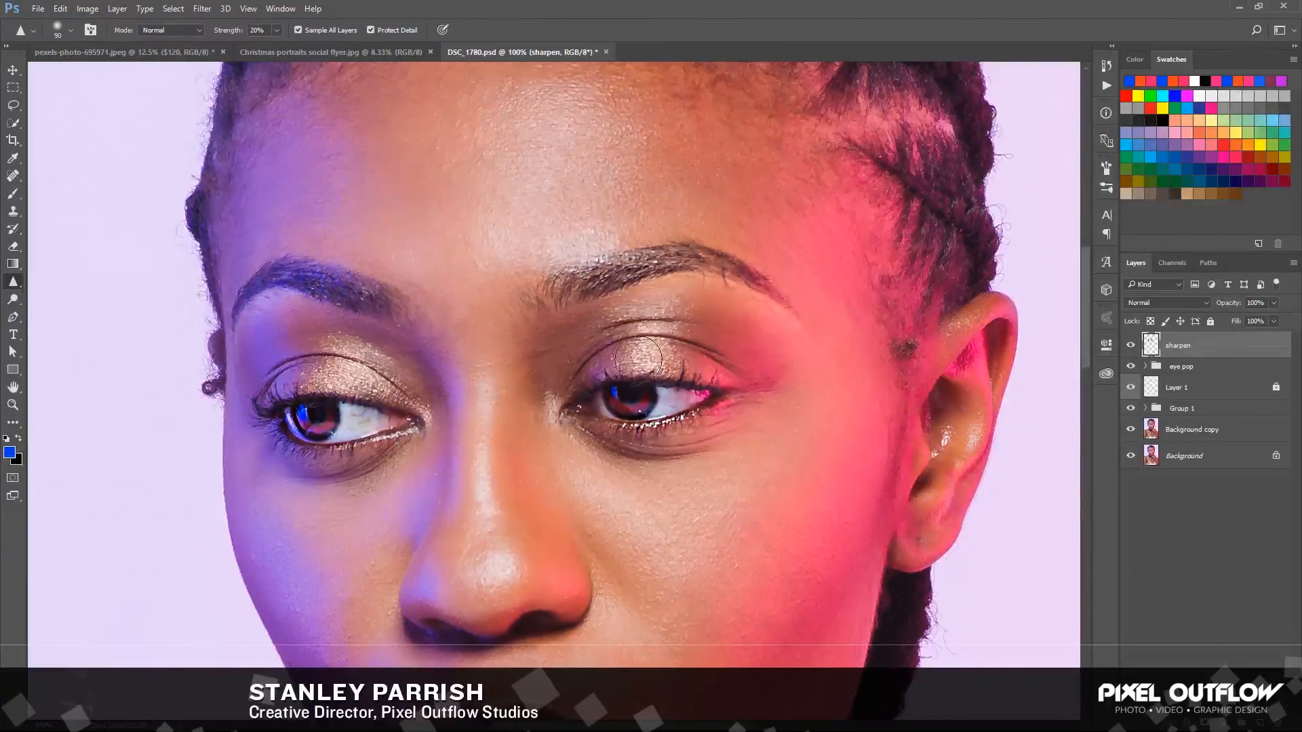
pyautogui.moveTo(641, 356)
pyautogui.mouseDown()
pyautogui.moveTo(588, 394)
pyautogui.moveTo(614, 416)
pyautogui.moveTo(661, 411)
pyautogui.moveTo(582, 419)
pyautogui.mouseUp()
# Sharpen the lips with a smaller Sharpen brush on the sharpen layer
pyautogui.press('[')
pyautogui.press('[')
pyautogui.press('[')
pyautogui.press('[')
pyautogui.press('[')
pyautogui.press('[')
pyautogui.moveTo(724, 530); pyautogui.dragTo(767, 305)
pyautogui.moveTo(669, 347); pyautogui.dragTo(665, 379)
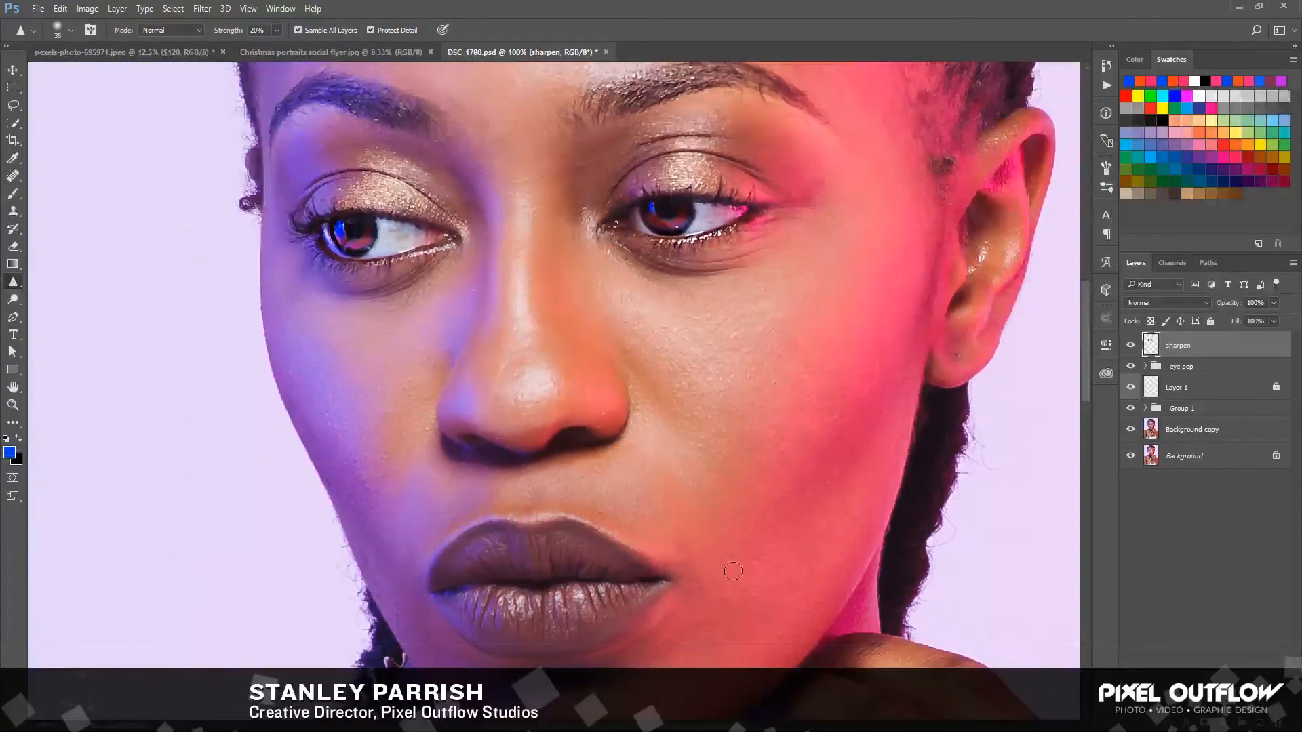
pyautogui.moveTo(557, 618)
pyautogui.mouseDown()
pyautogui.moveTo(458, 610)
pyautogui.moveTo(528, 603)
pyautogui.moveTo(535, 621)
pyautogui.moveTo(576, 627)
pyautogui.moveTo(619, 604)
pyautogui.moveTo(538, 591)
pyautogui.moveTo(447, 605)
pyautogui.moveTo(569, 632)
pyautogui.moveTo(531, 557)
pyautogui.moveTo(489, 560)
pyautogui.moveTo(588, 563)
pyautogui.moveTo(468, 558)
pyautogui.moveTo(594, 564)
pyautogui.moveTo(542, 552)
pyautogui.moveTo(542, 539)
pyautogui.moveTo(485, 561)
pyautogui.mouseUp()
# Set the sharpen layer's opacity to 50% and compare the face with the layer hidden and shown
pyautogui.moveTo(646, 367); pyautogui.dragTo(661, 486)
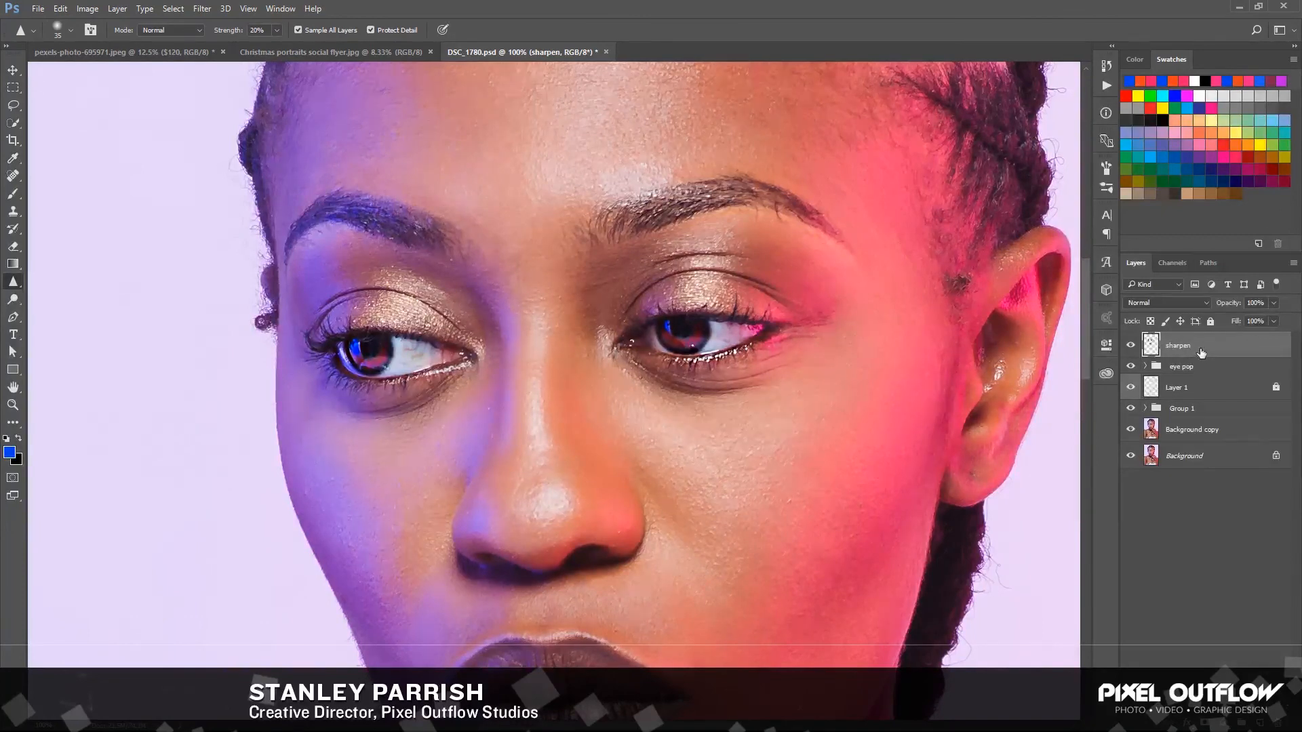
pyautogui.click(1273, 321)
pyautogui.moveTo(1264, 303); pyautogui.dragTo(1240, 305)
pyautogui.write('50')
pyautogui.press('Return')
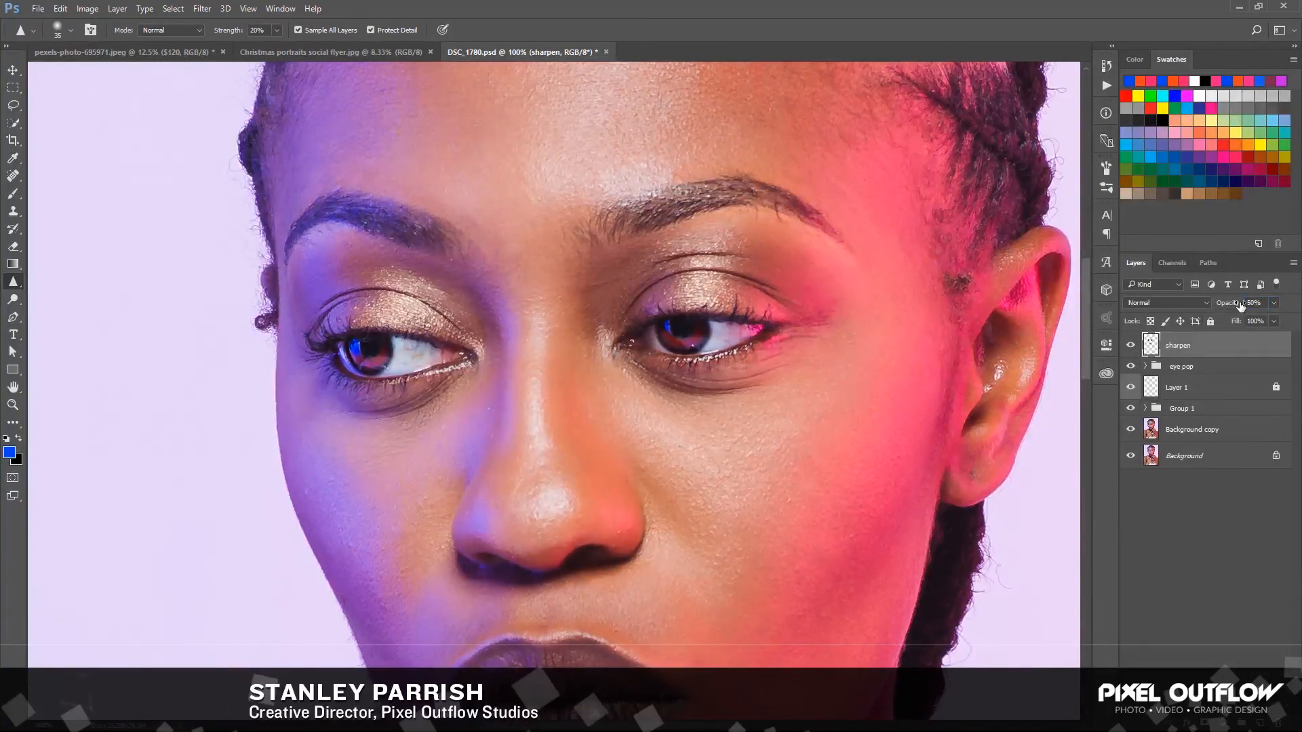
pyautogui.click(1130, 345)
pyautogui.click(1131, 346)
pyautogui.click(1131, 346)
pyautogui.click(1129, 346)
pyautogui.click(1130, 347)
pyautogui.click(1130, 348)
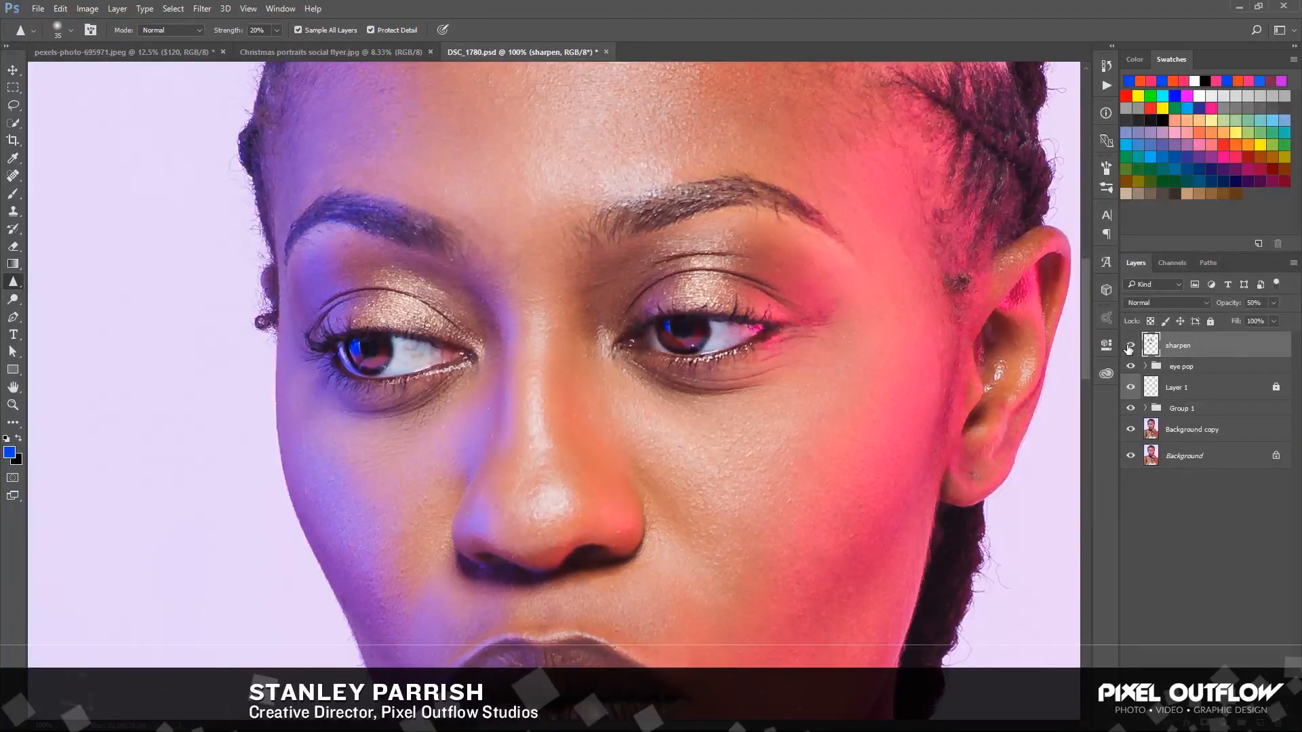